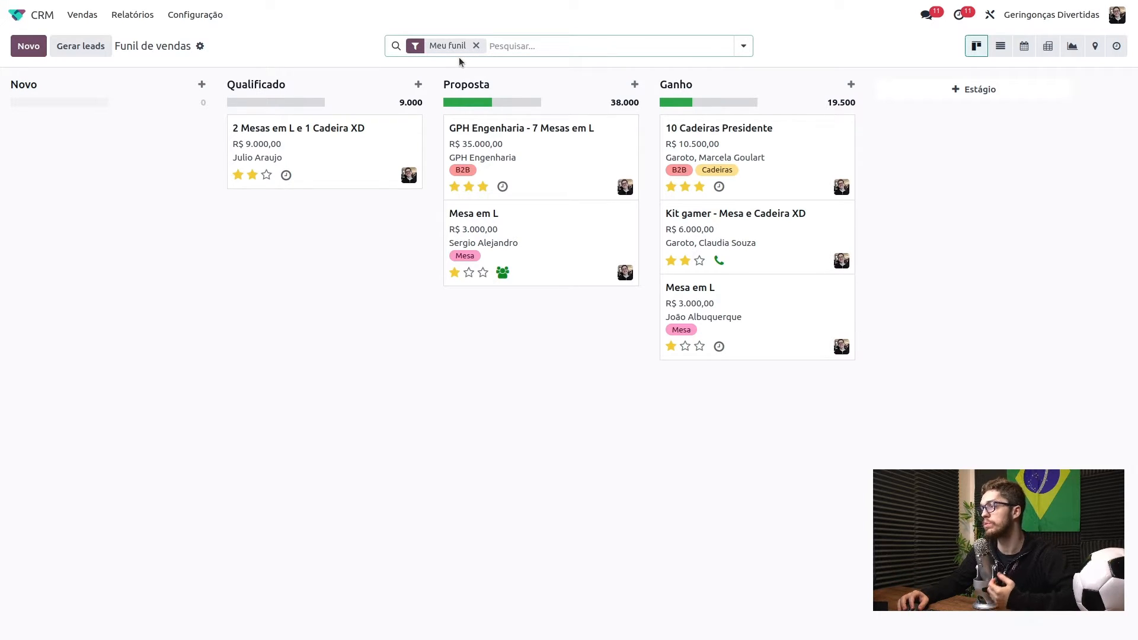
- Remove the Meu funil filter so all deals show, then check the 2 Mesas em L deal's activities
left_click(477, 46)
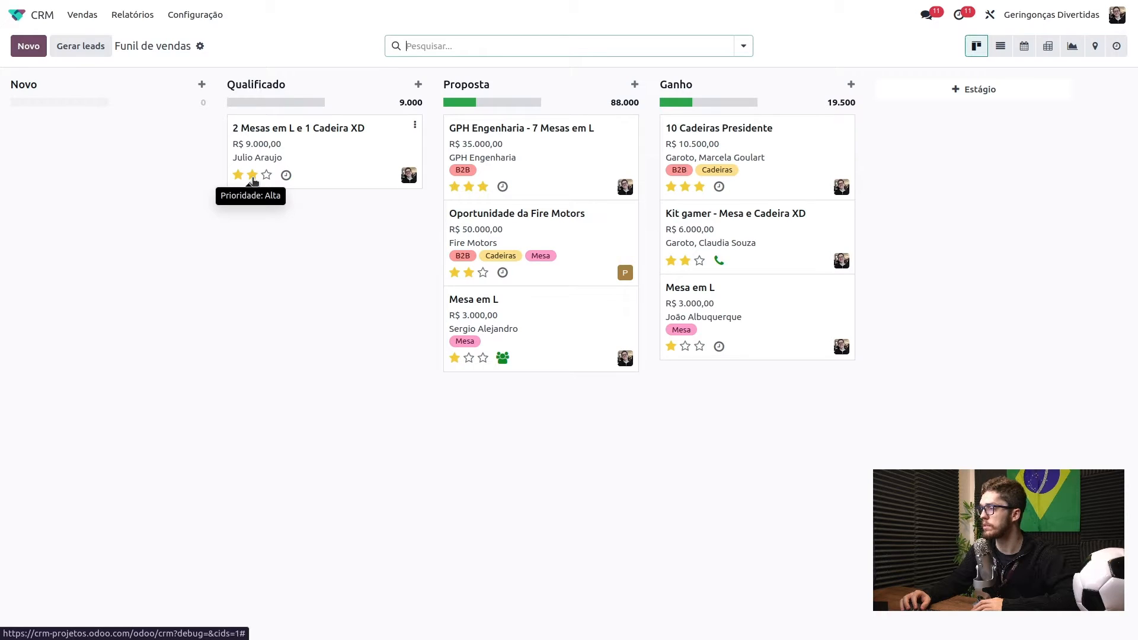
left_click(287, 176)
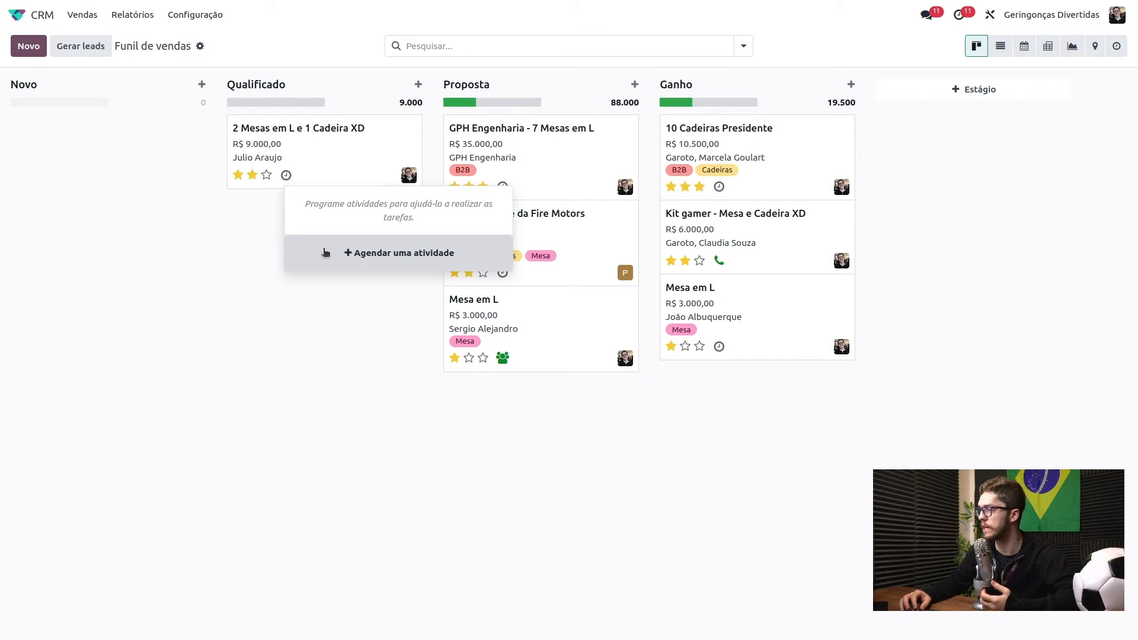
left_click(248, 292)
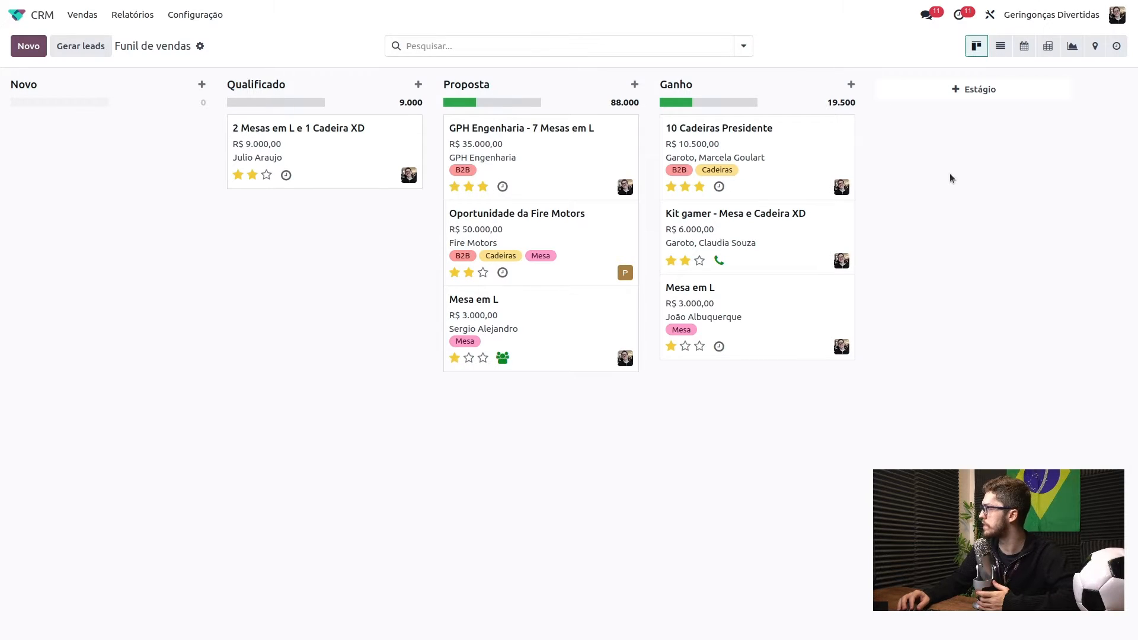
- Create a Segunda Proposta stage before Ganho and move the 3.000 Mesa em L deal into it
left_click(957, 91)
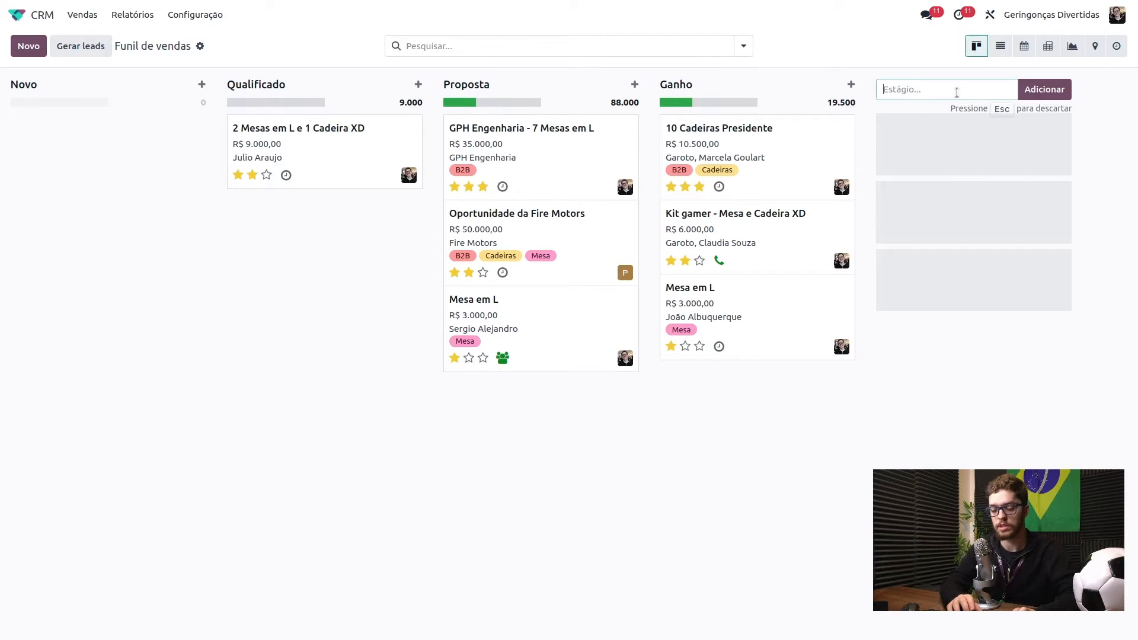
type("Segunda Proposta")
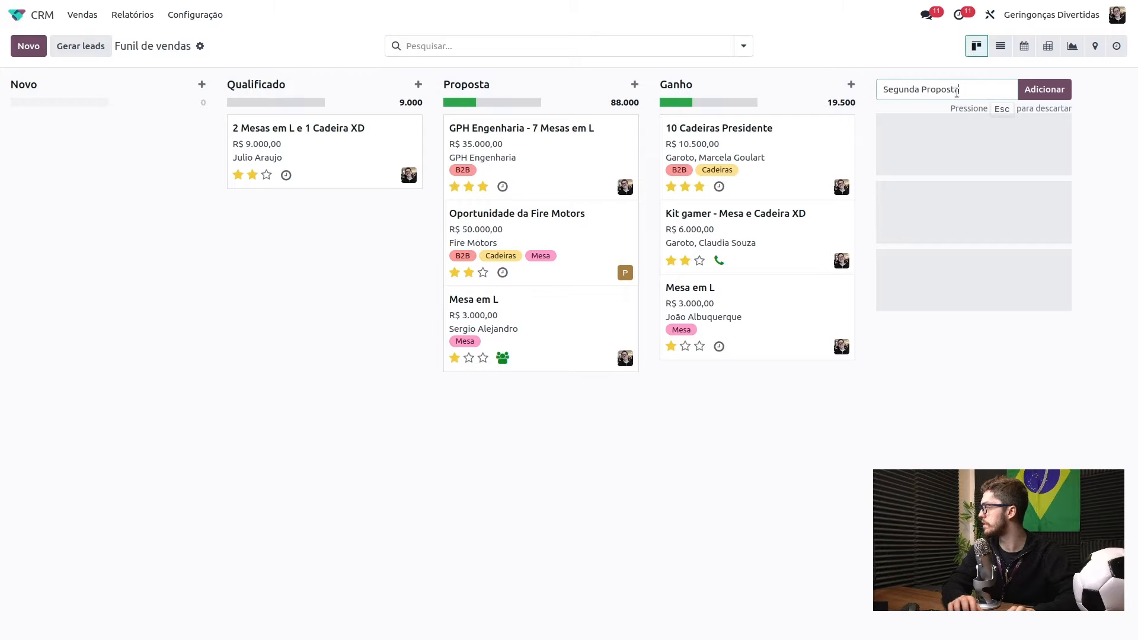
left_click(1057, 93)
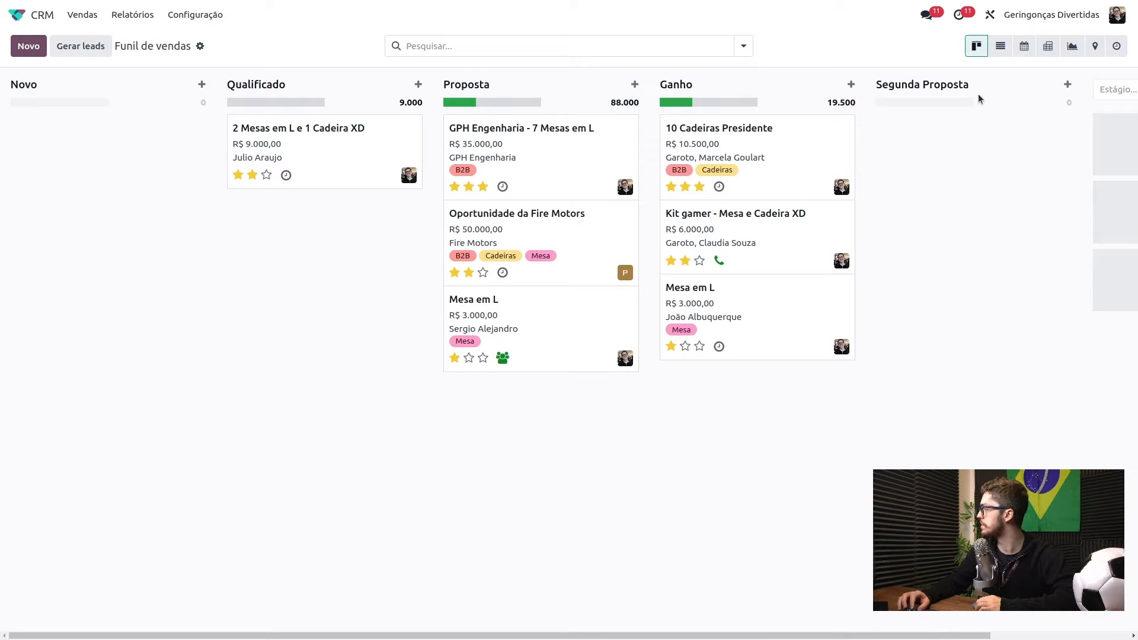
left_click_drag(971, 94, 774, 85)
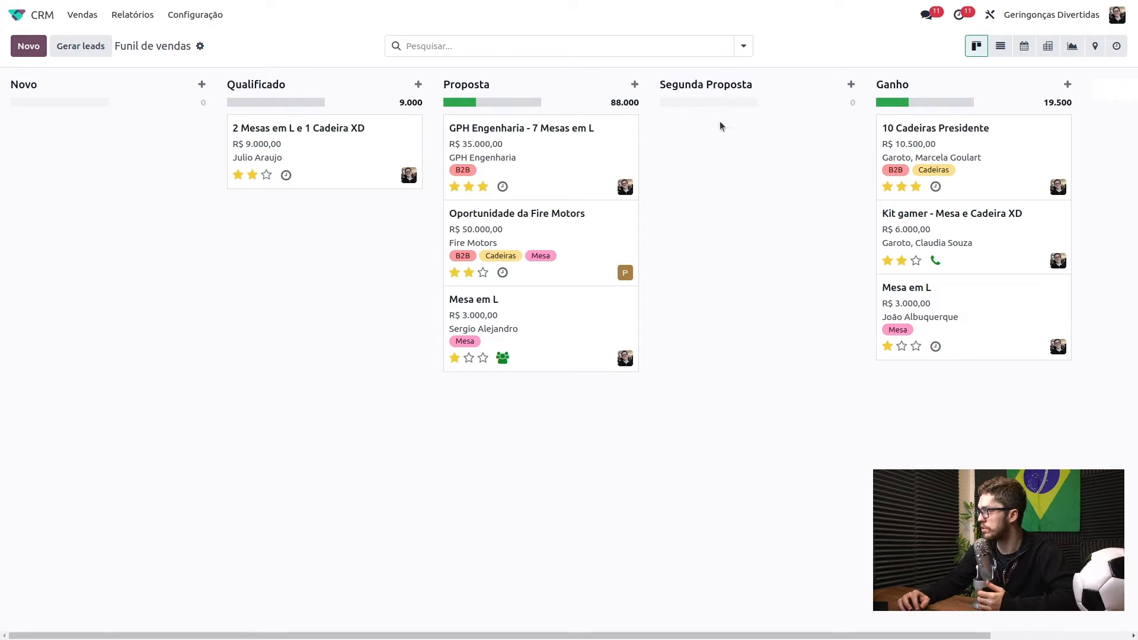
left_click_drag(513, 310, 698, 141)
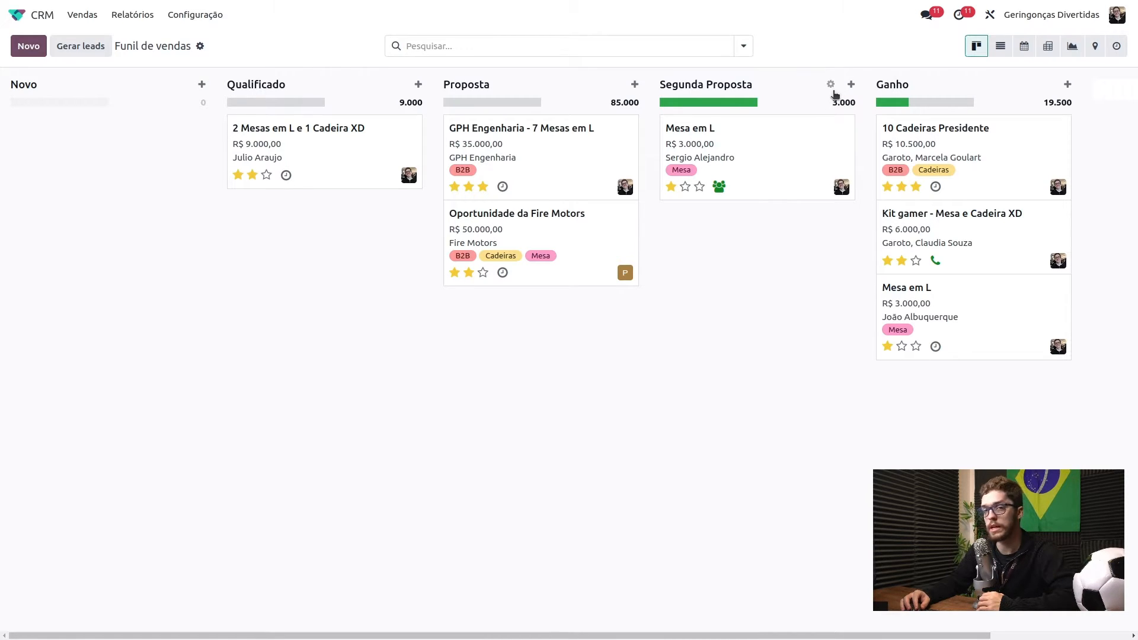
- Fold and unfold the Segunda Proposta column, then bring up the Ganho stage's gear options
left_click(831, 85)
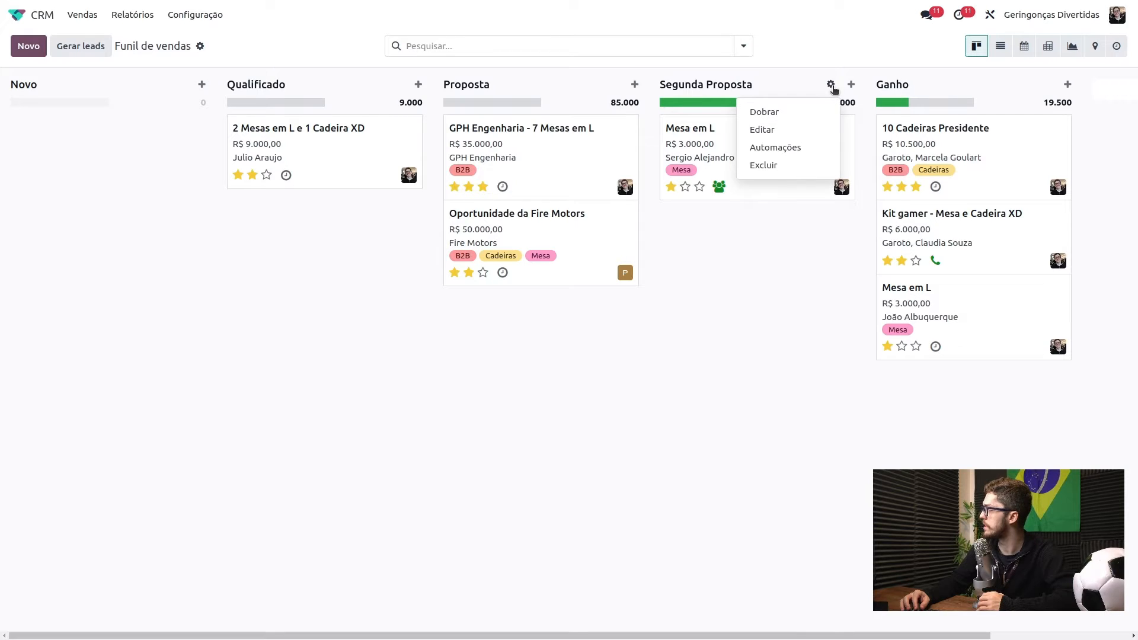
left_click(799, 114)
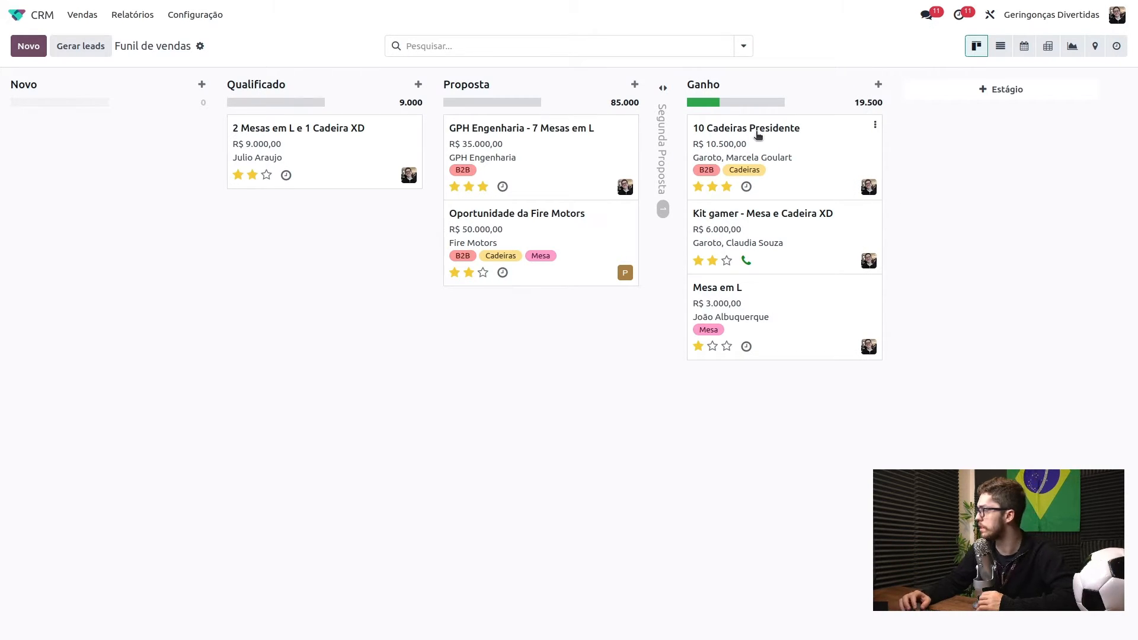
left_click(663, 98)
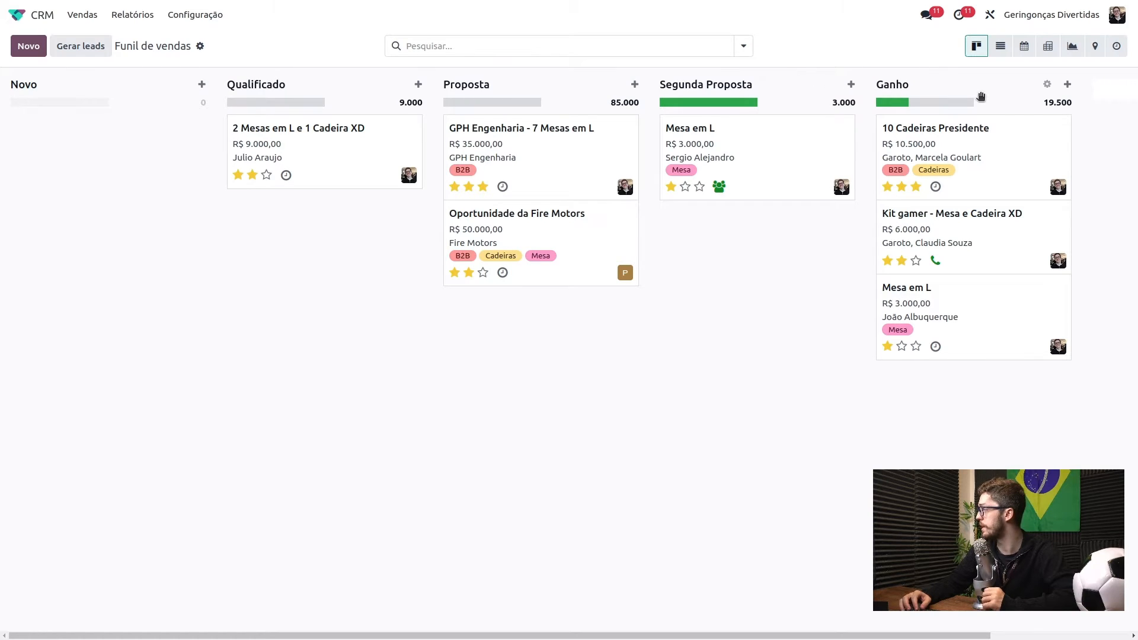
left_click(1047, 86)
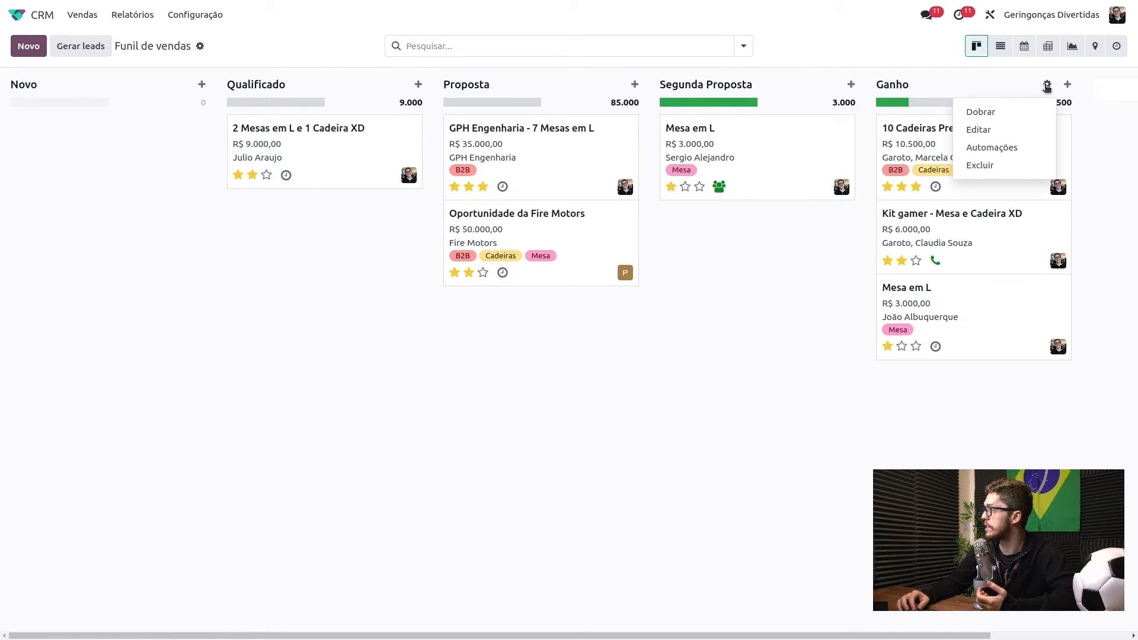
- Enable 'Dobrado no funil de vendas' on the Ganho stage and save it
left_click(979, 130)
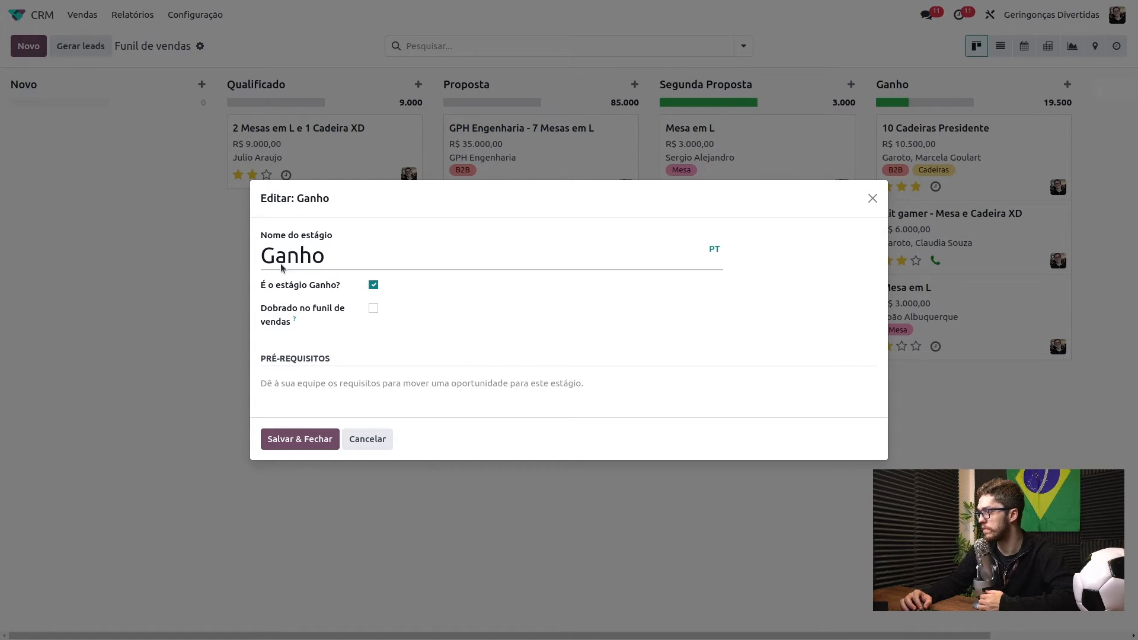
left_click(354, 259)
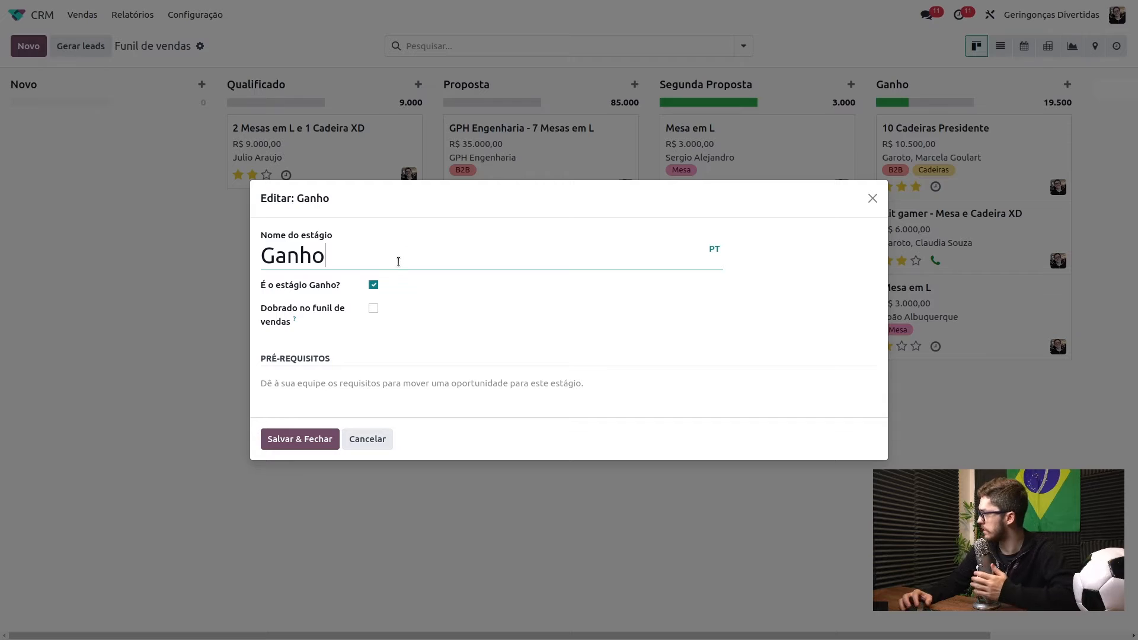
left_click(373, 308)
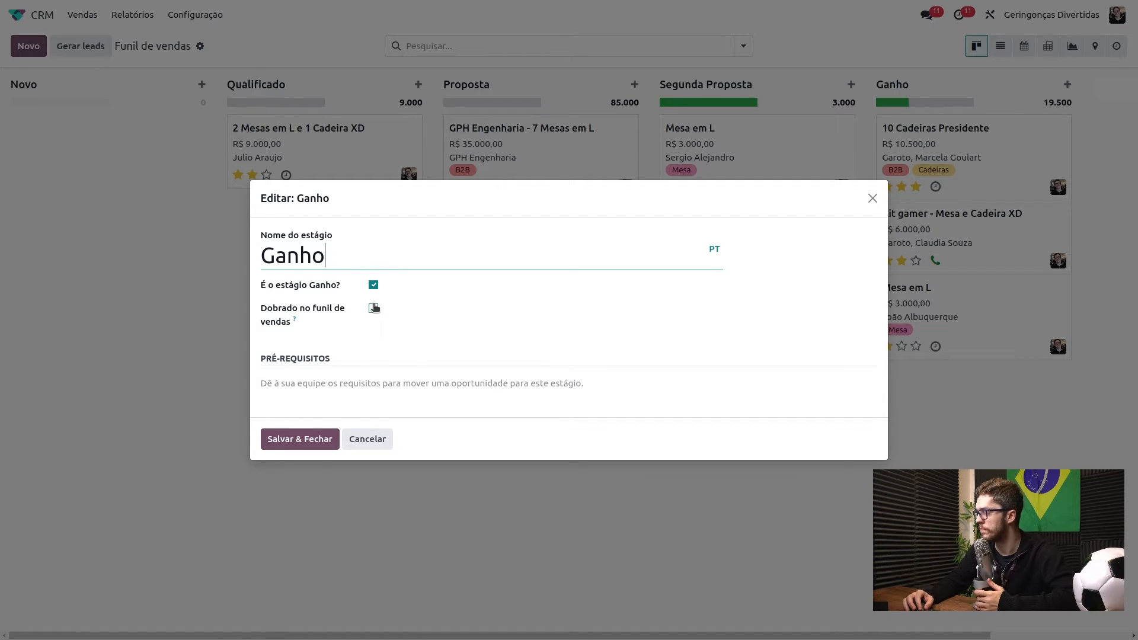
left_click(307, 443)
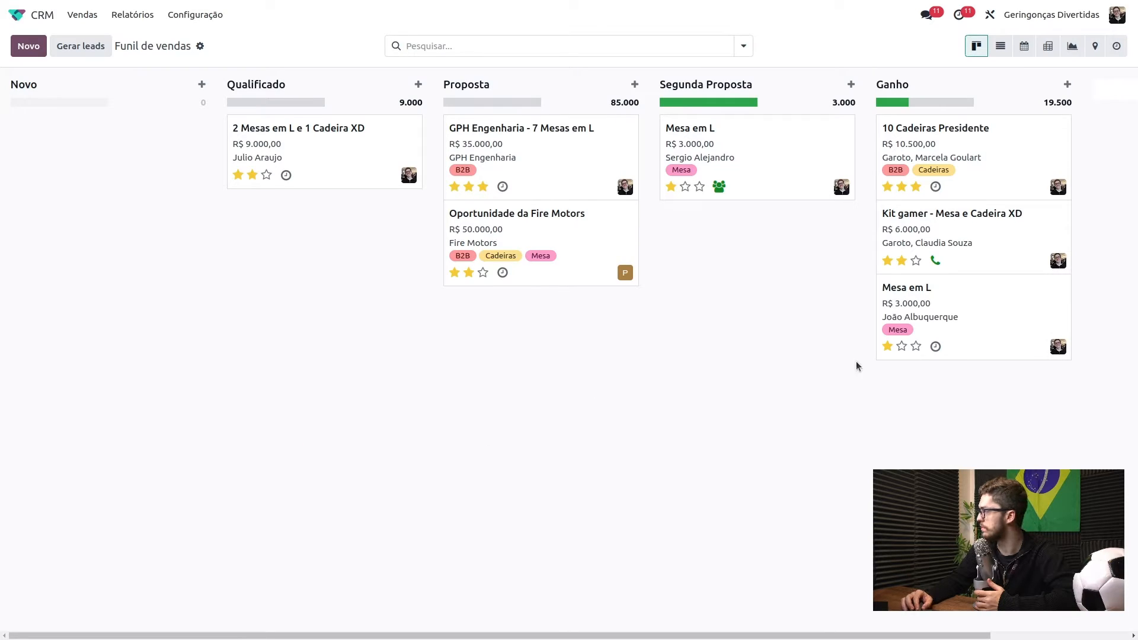
- Reload the CRM pipeline from the apps menu so Ganho appears folded
left_click(17, 15)
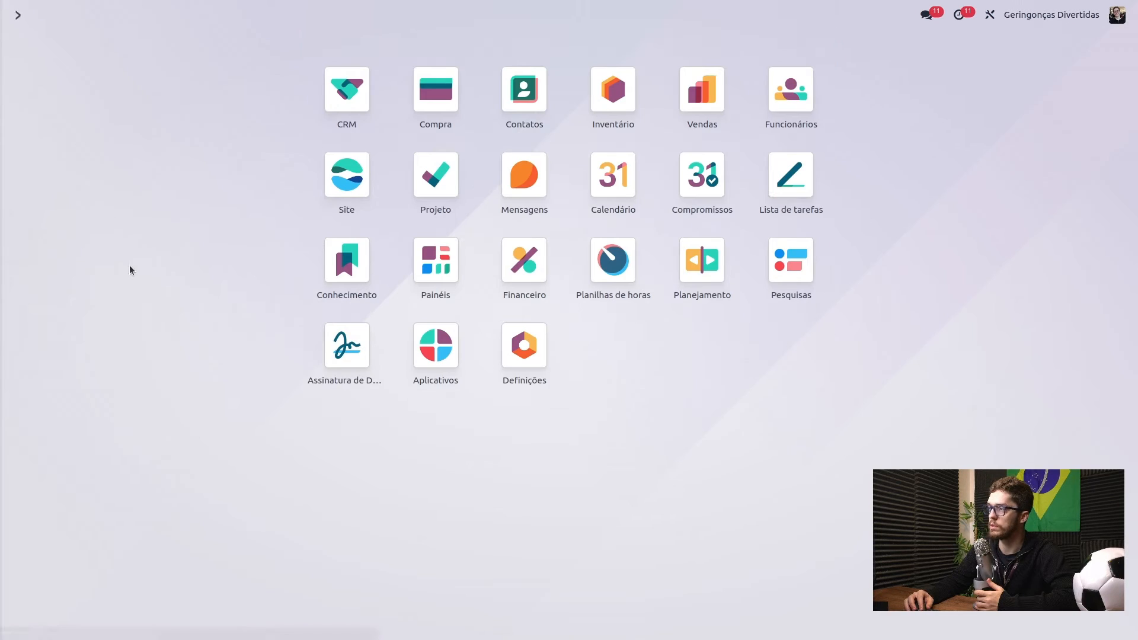
left_click(333, 80)
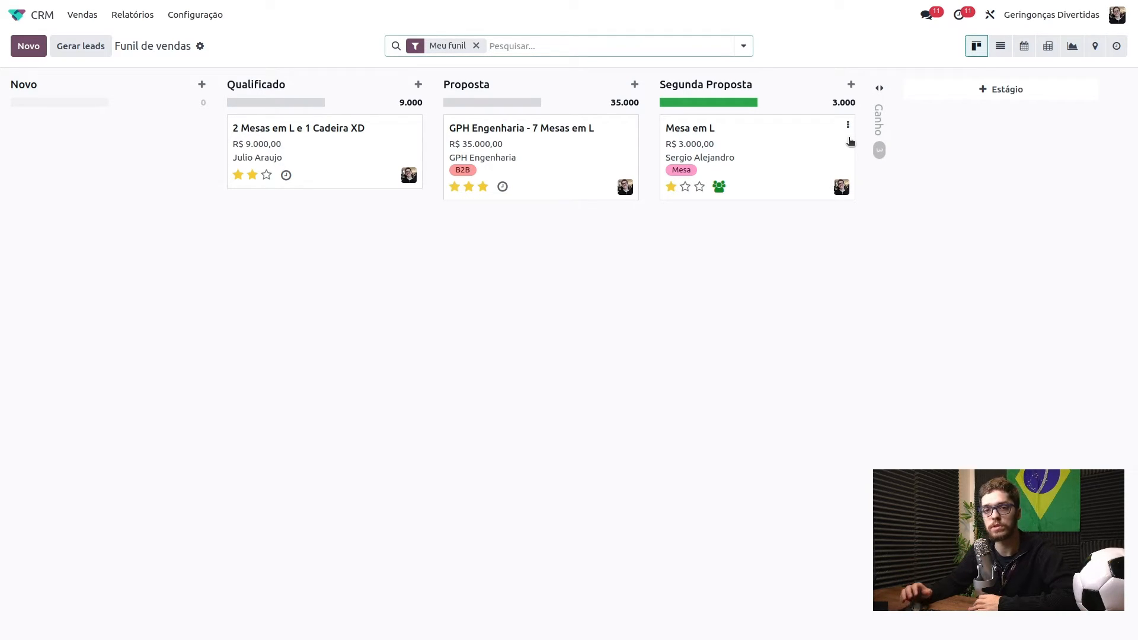
- Unfold the Ganho column and start a quick-create opportunity in the Novo stage
left_click(889, 140)
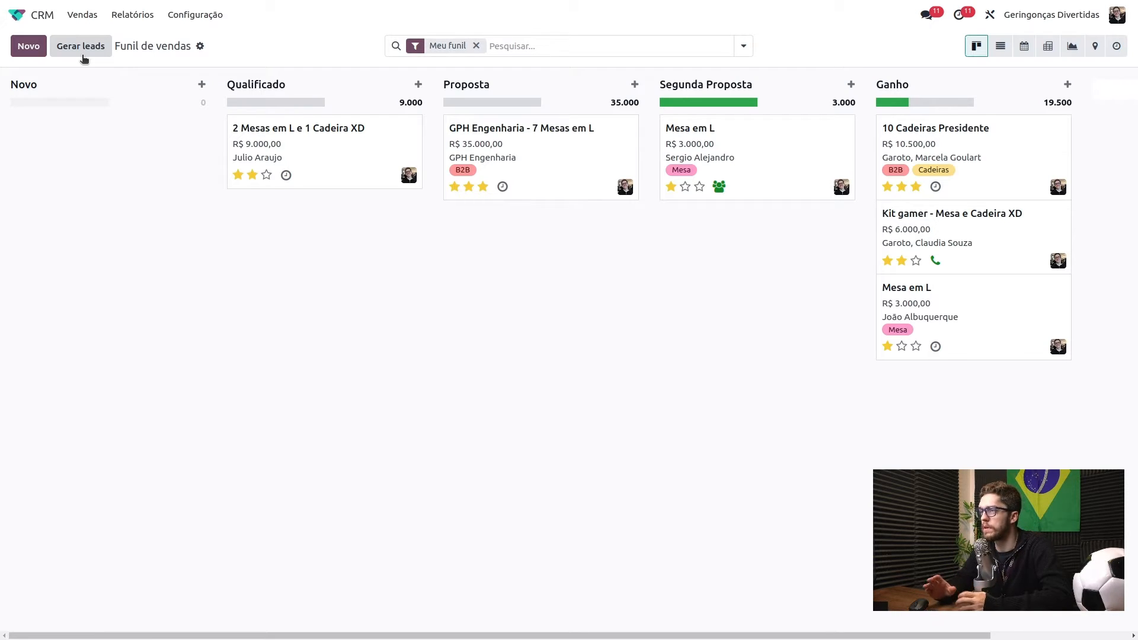
left_click(28, 48)
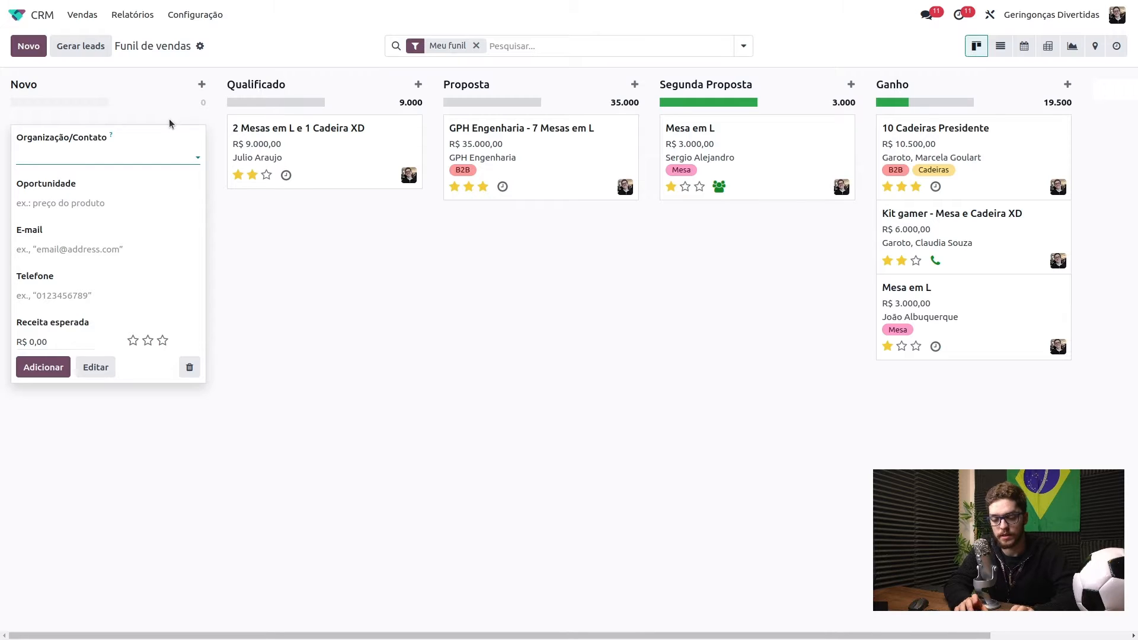
- Choose the existing contact as customer and trim the opportunity name to just the contact's name
type("Paulo")
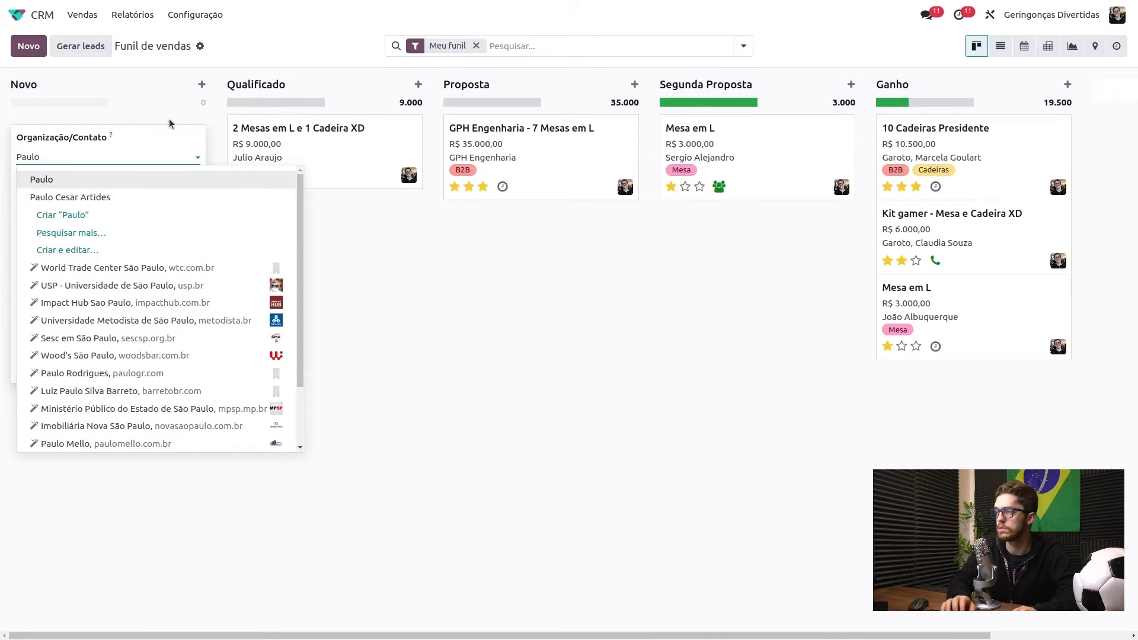
key("Down")
key("Return")
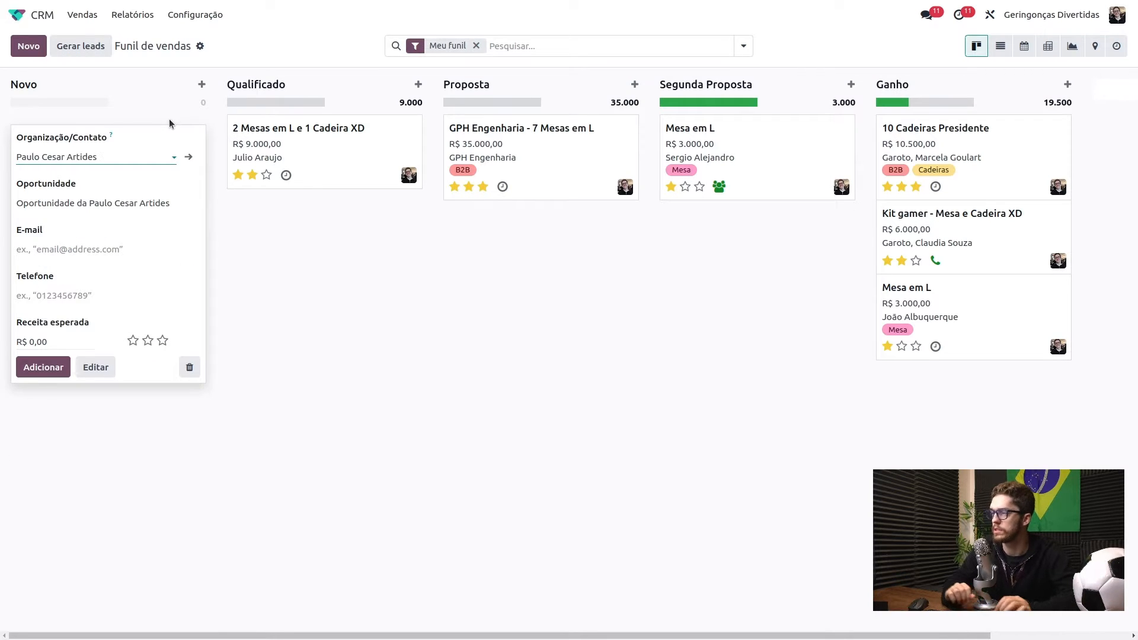
left_click(89, 204)
left_click_drag(89, 205, 16, 203)
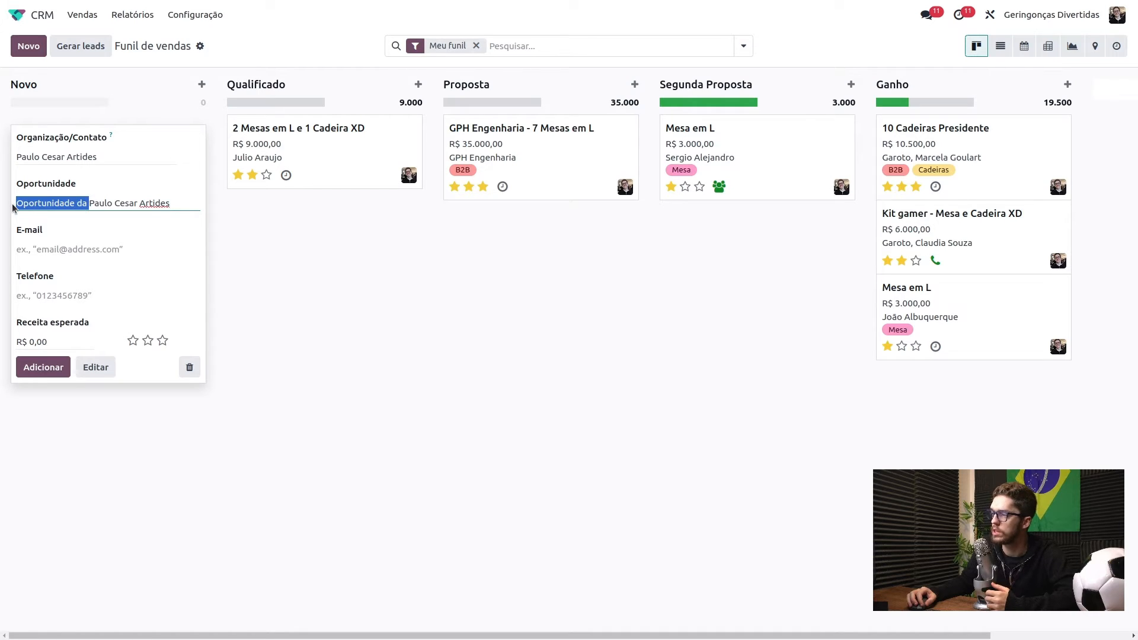
key("BackSpace")
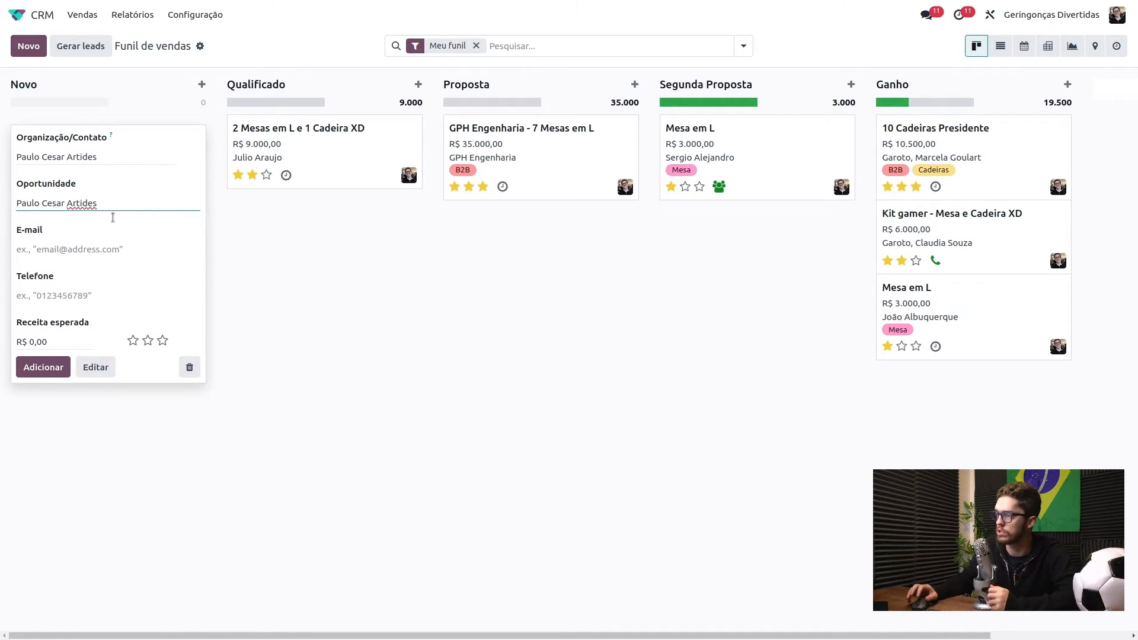
left_click(272, 266)
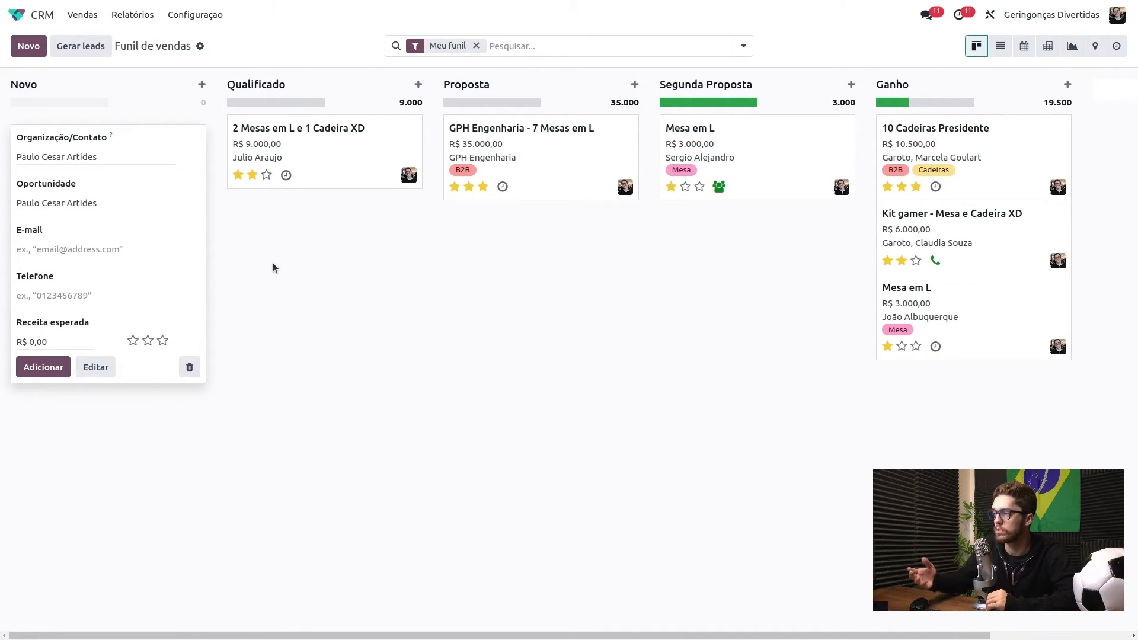
- Fill in the contact's e-mail address and phone number
left_click(142, 249)
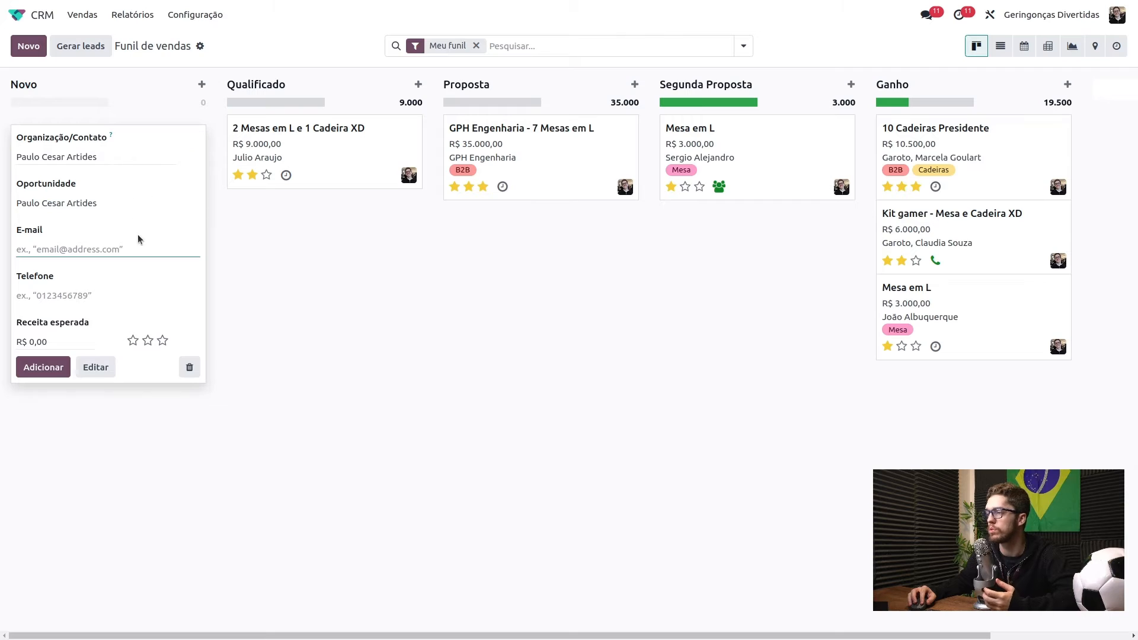
left_click(125, 298)
left_click(122, 249)
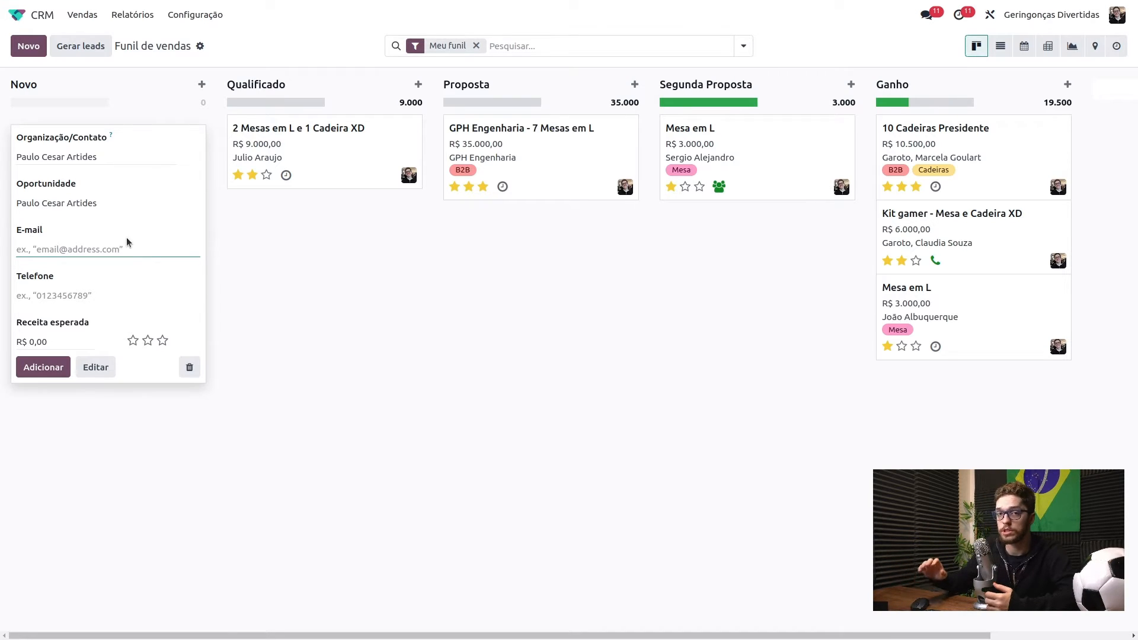
type("paulo@cesar")
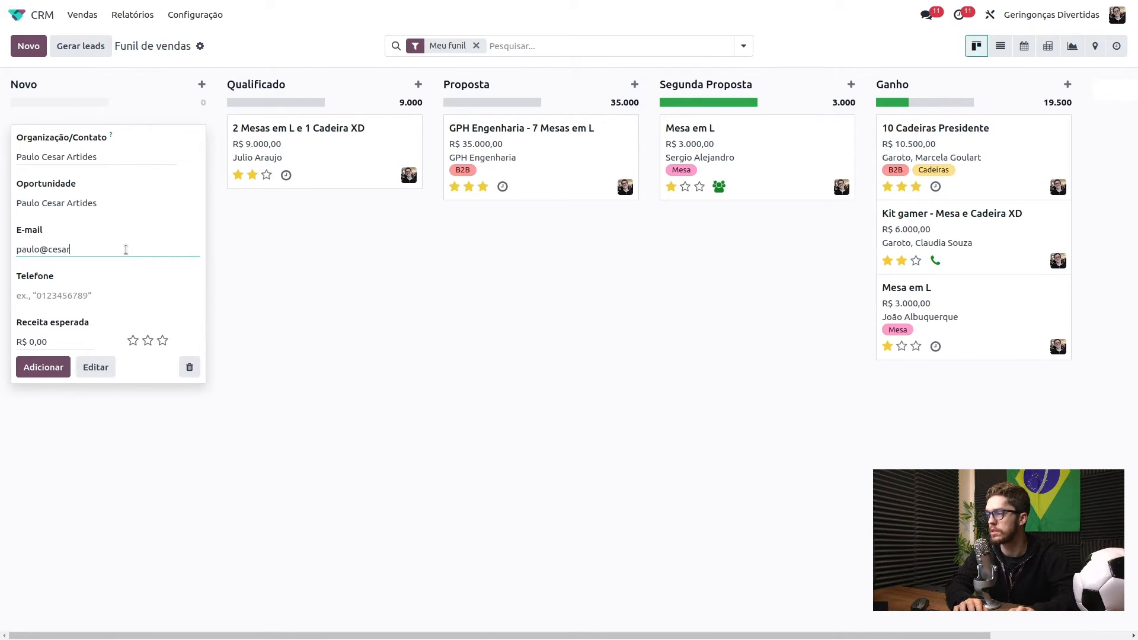
type("@teste.com")
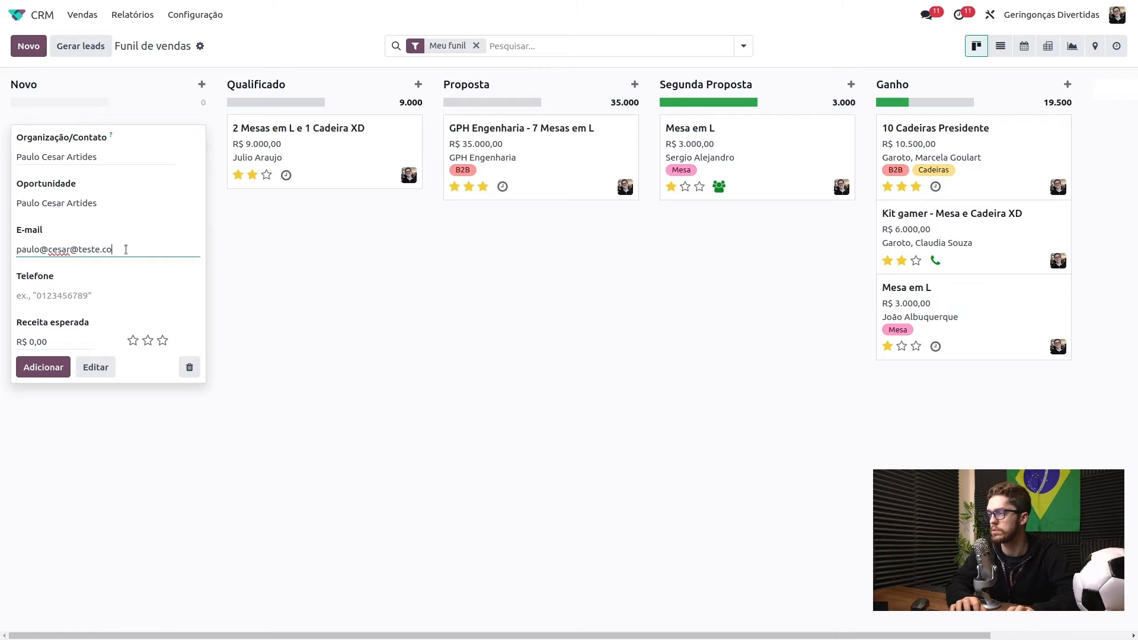
left_click(108, 295)
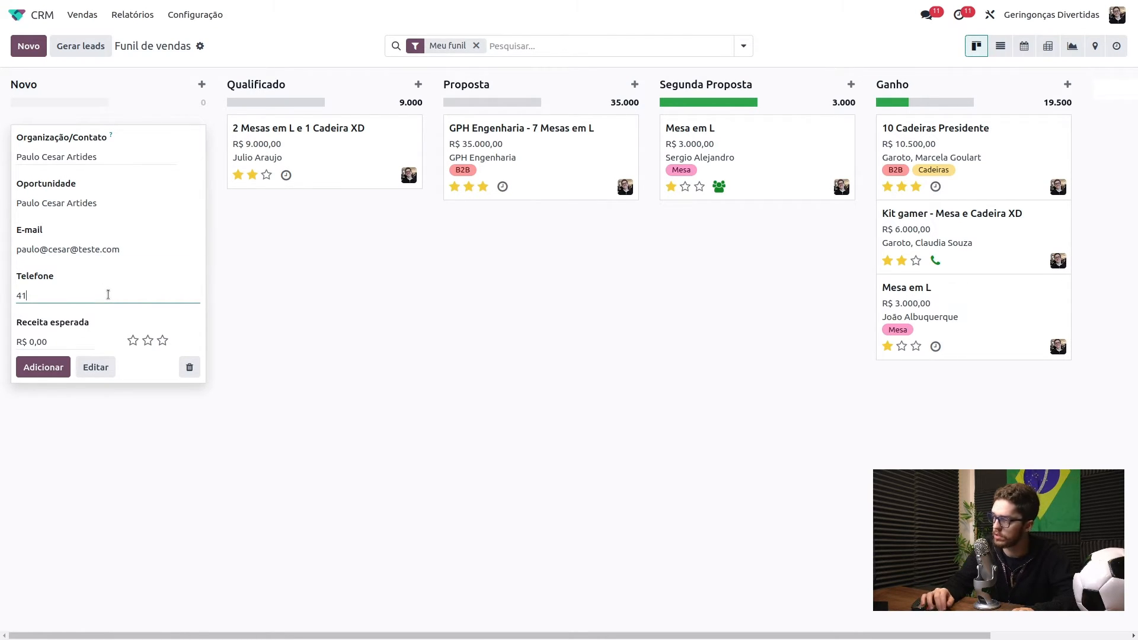
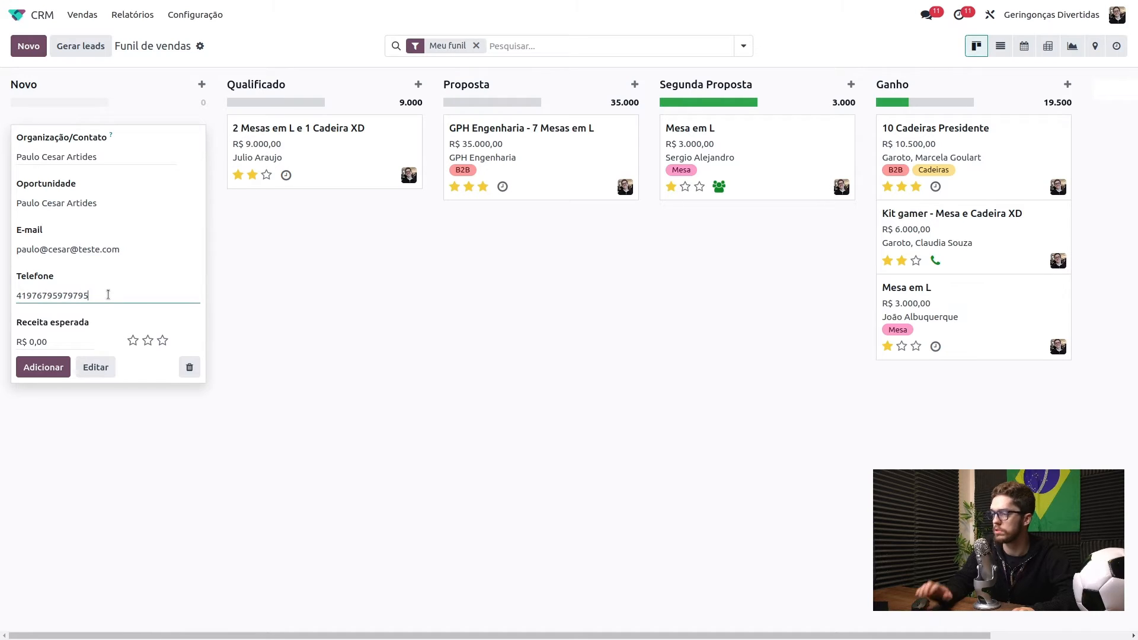
left_click(301, 370)
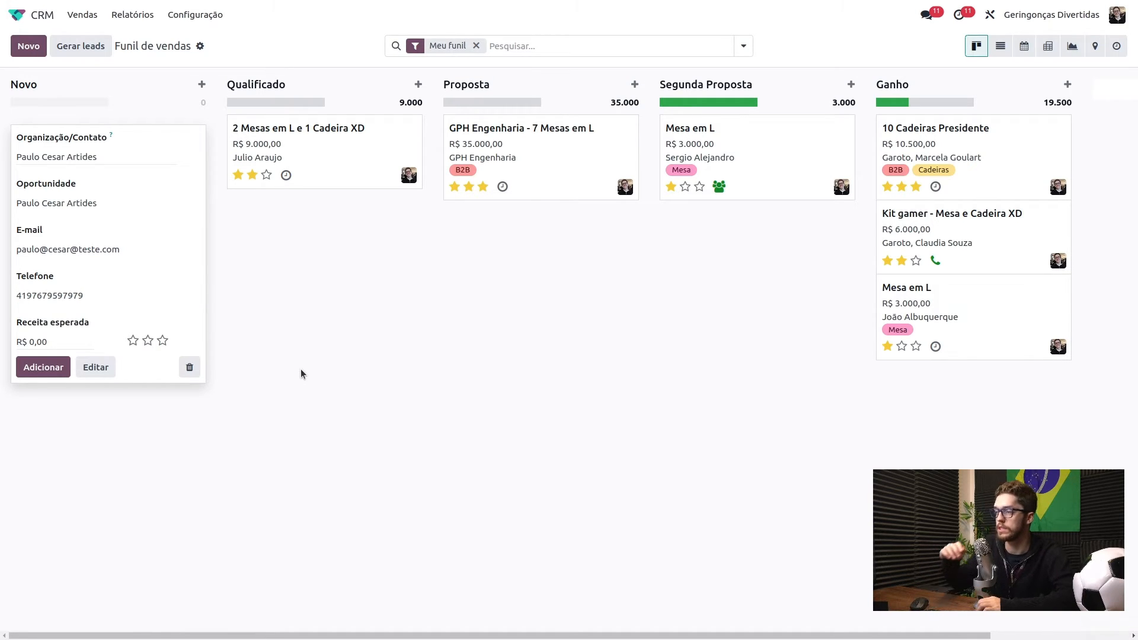
- Set expected revenue to 5000, give three-star priority, and add the opportunity
left_click(61, 341)
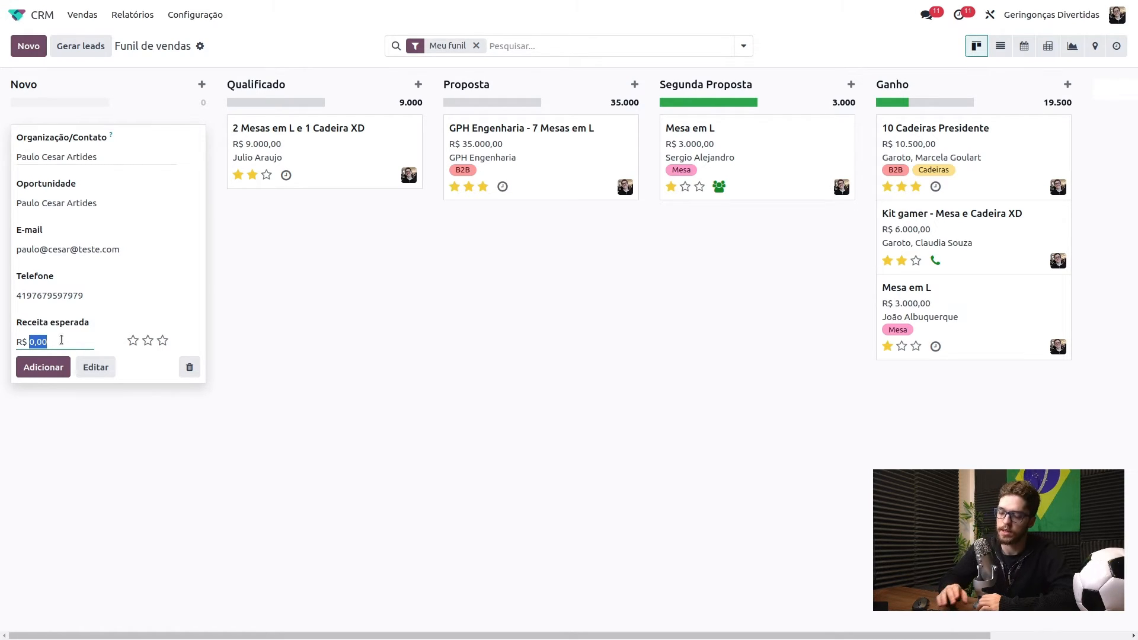
key("BackSpace")
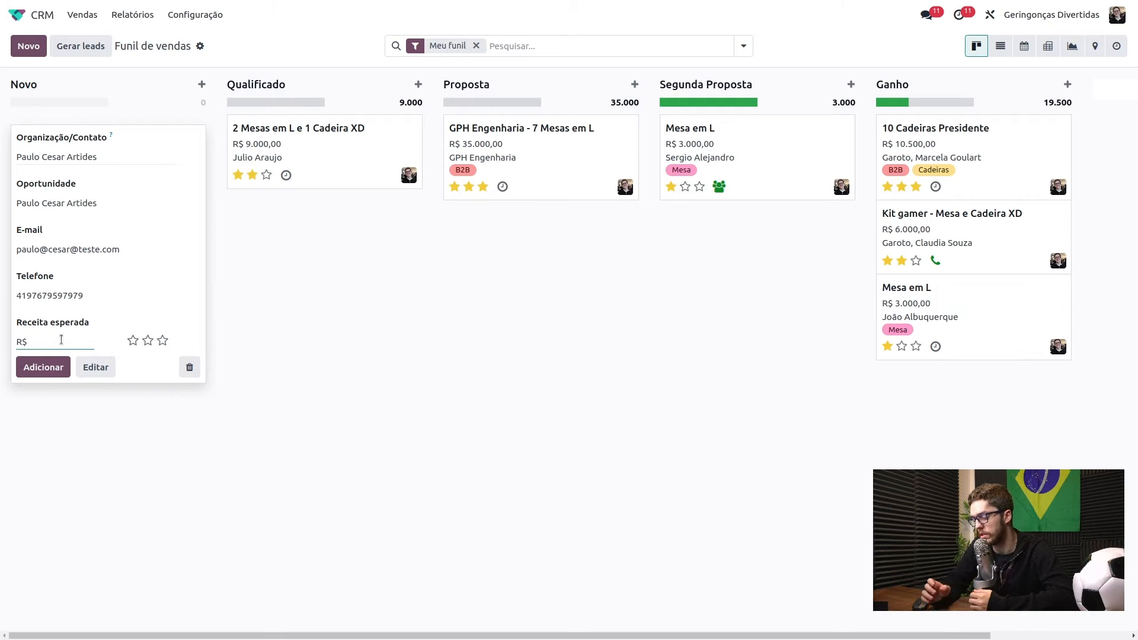
type("5000")
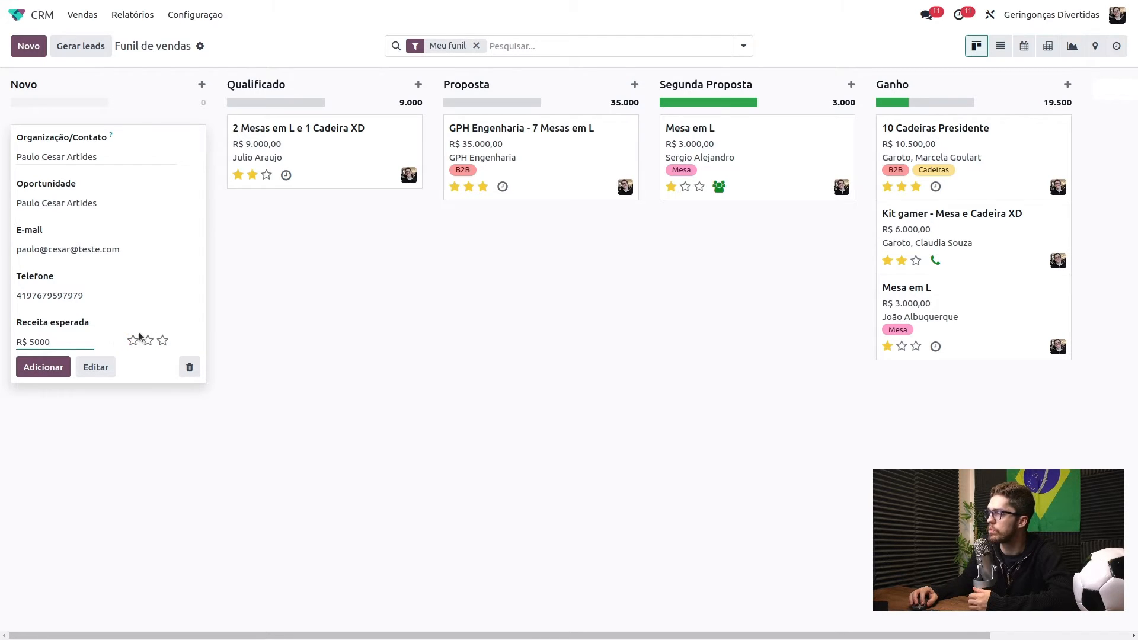
left_click(162, 341)
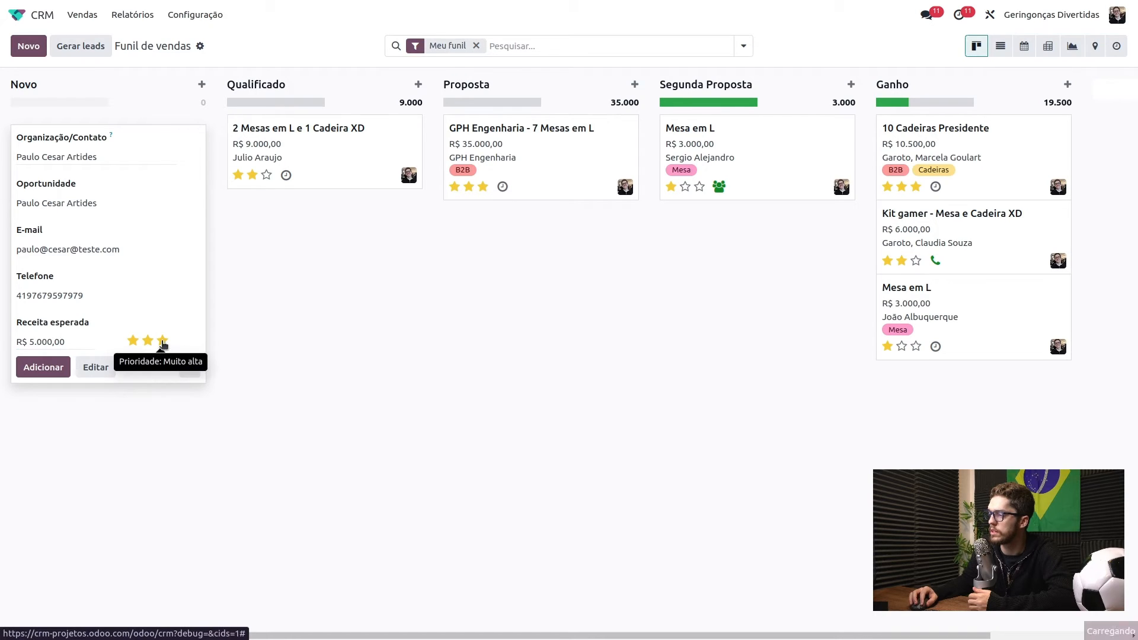
left_click(54, 373)
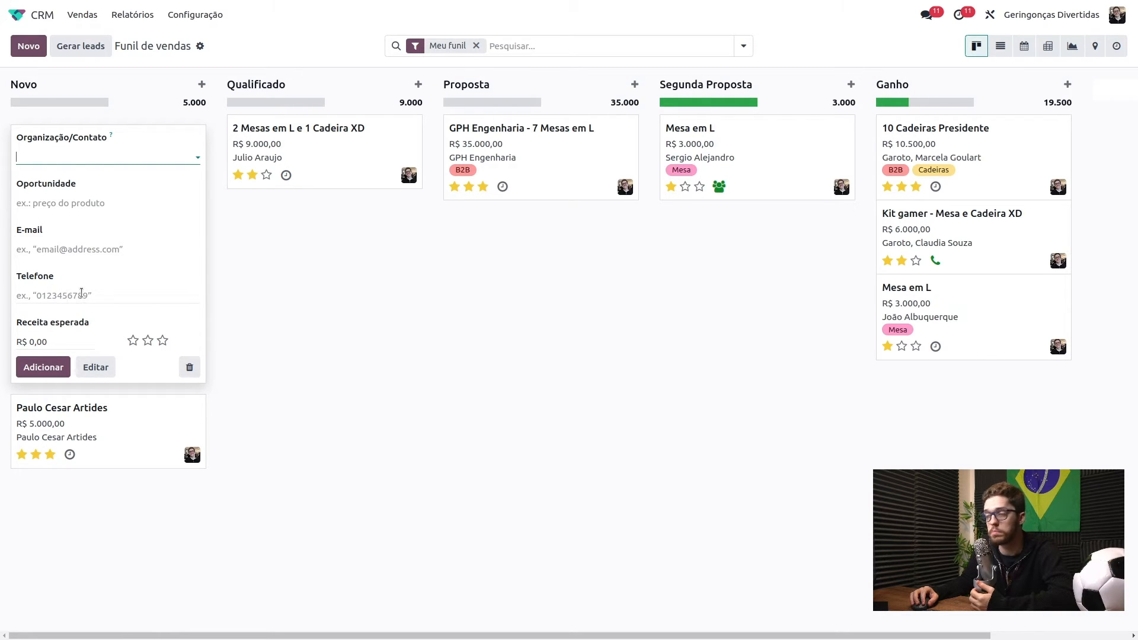
- Open the new R$ 5.000,00 opportunity's full form and its expected closing date calendar
left_click(254, 296)
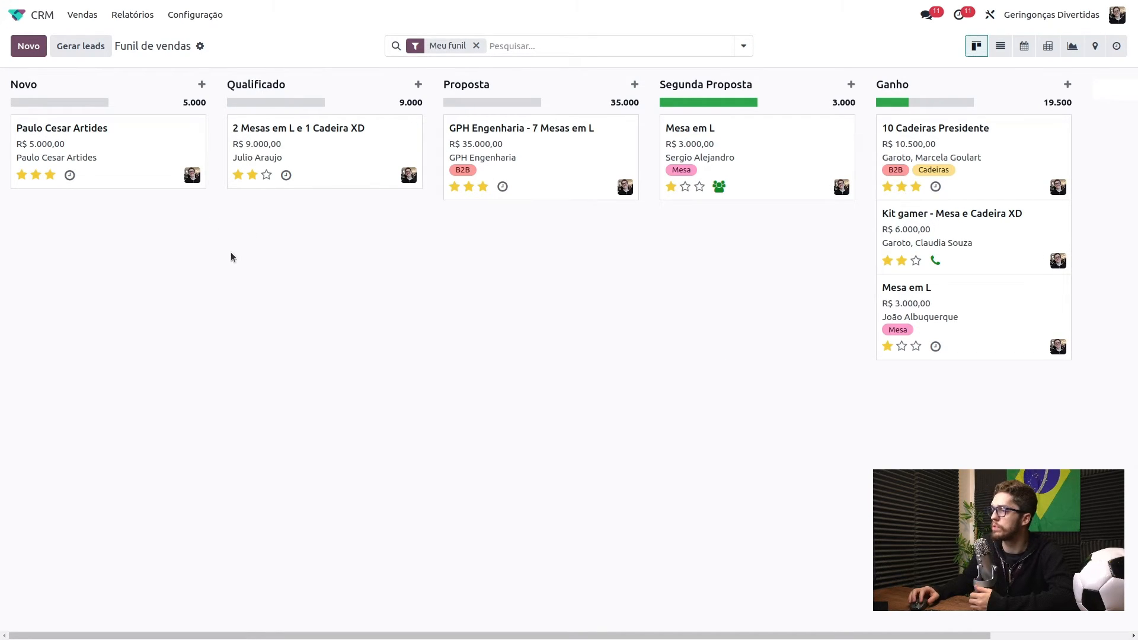
left_click(133, 146)
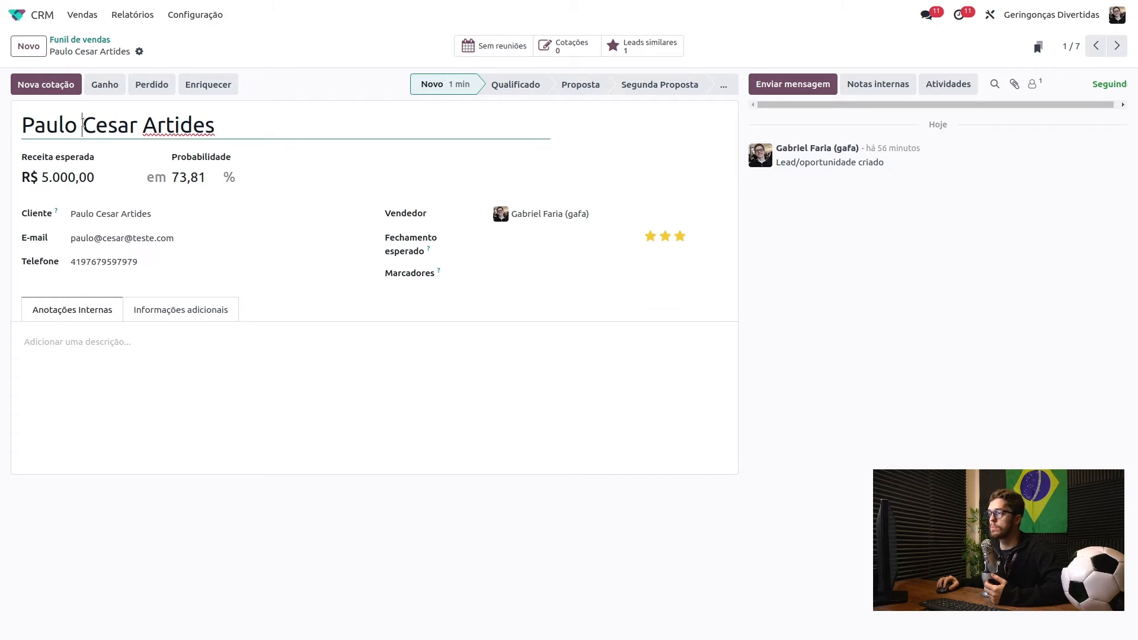
left_click_drag(83, 126, 180, 126)
left_click(58, 177)
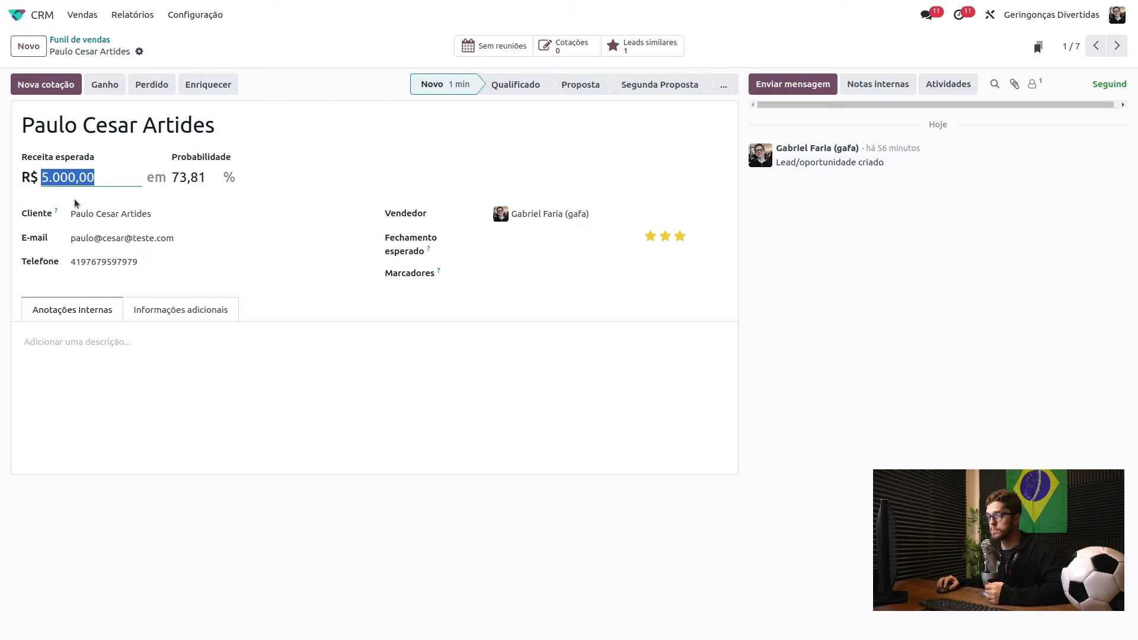
left_click(77, 214)
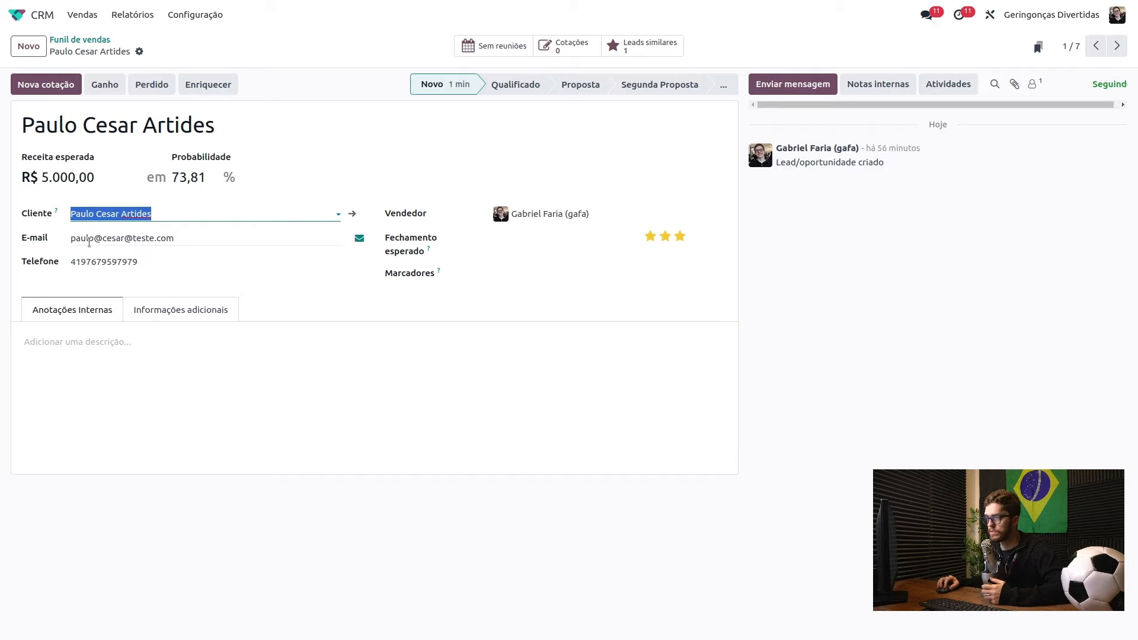
left_click_drag(86, 238, 118, 265)
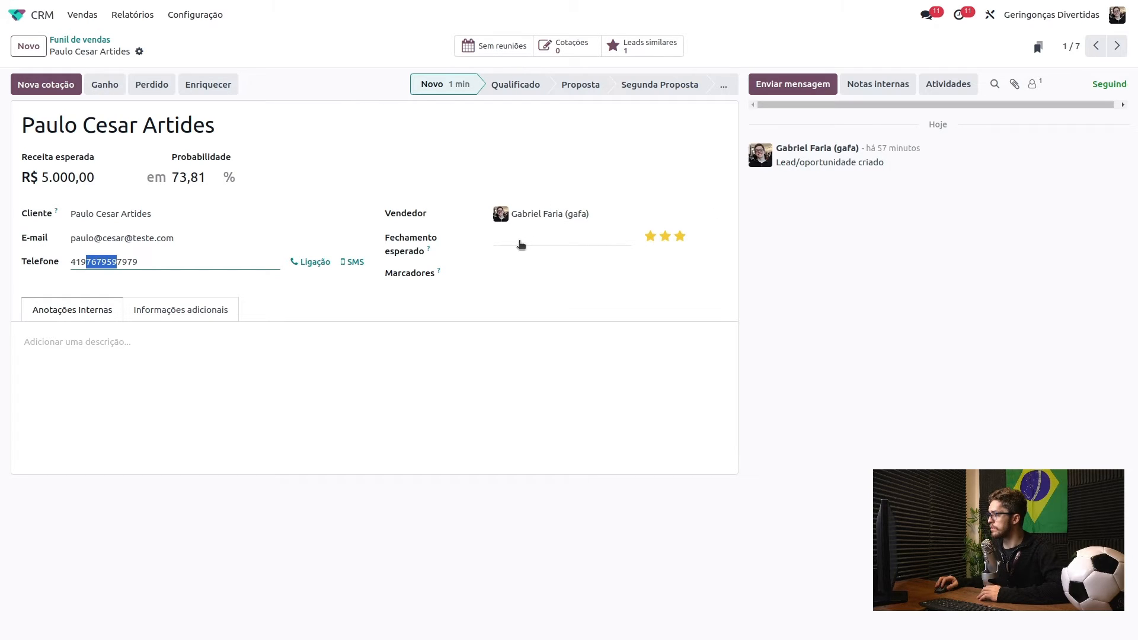
left_click(521, 245)
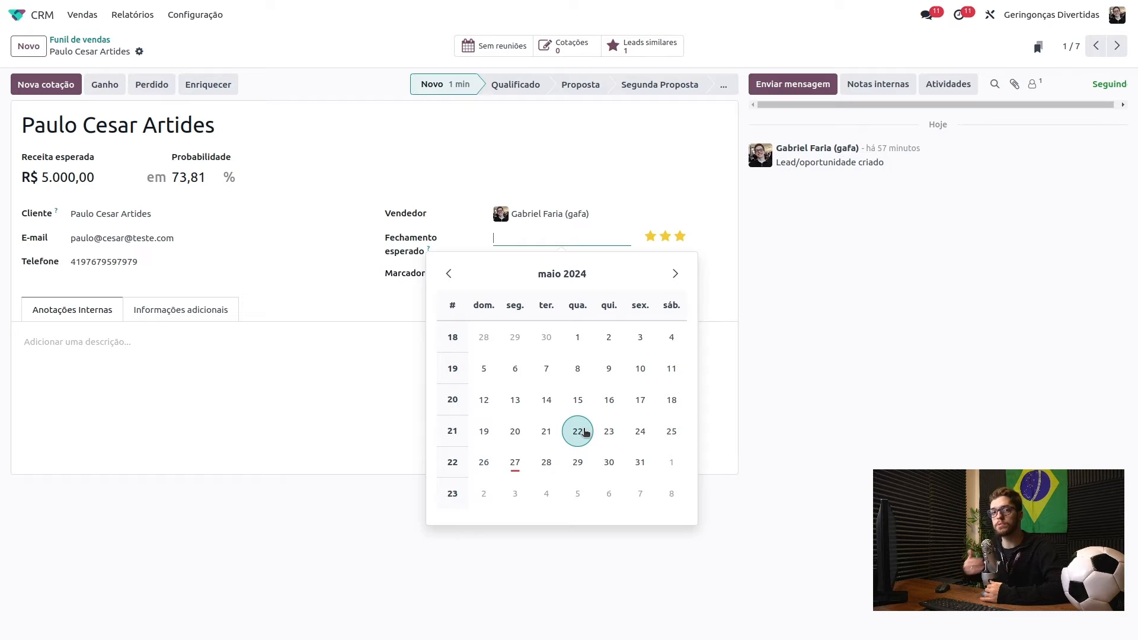
- Set the expected closing date to 31/05/2024, save, and reopen the opportunity
left_click(641, 463)
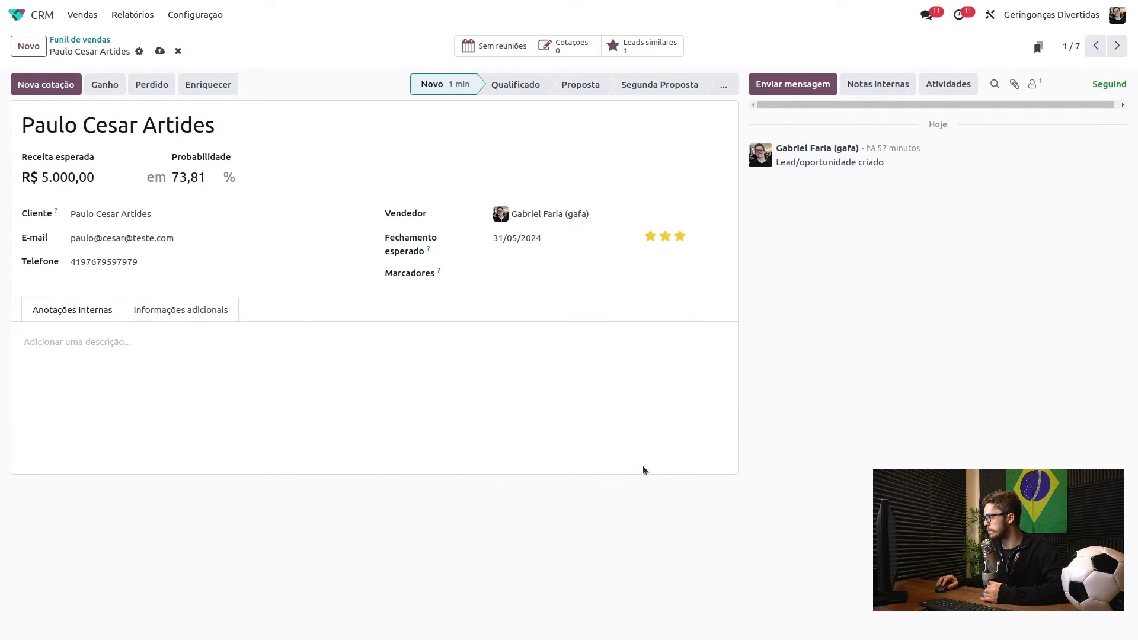
left_click(514, 273)
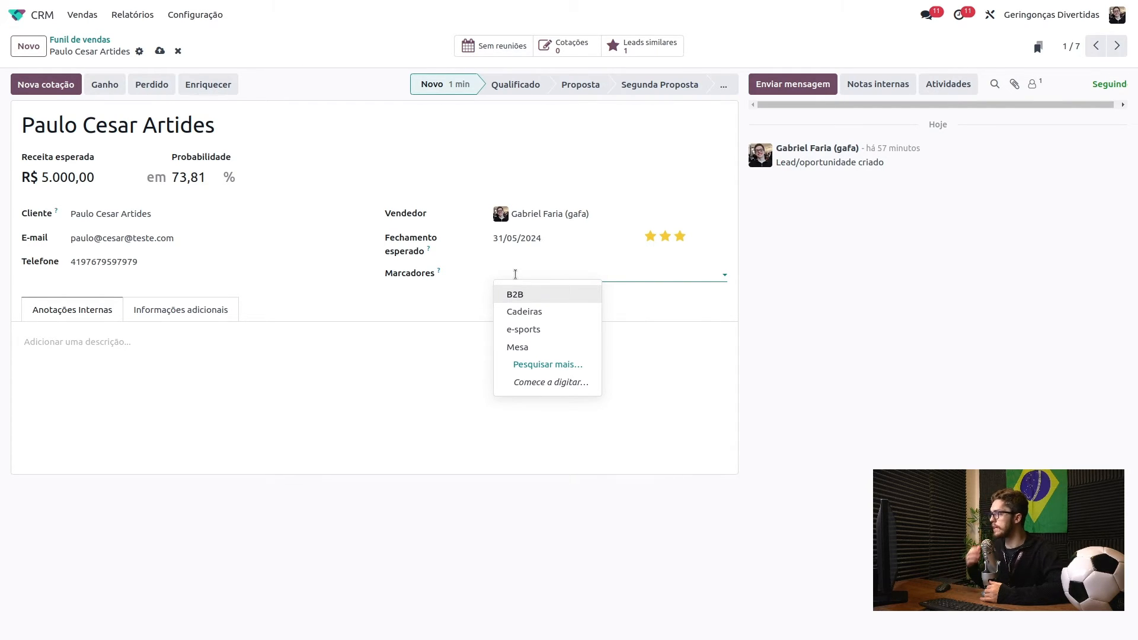
left_click(386, 121)
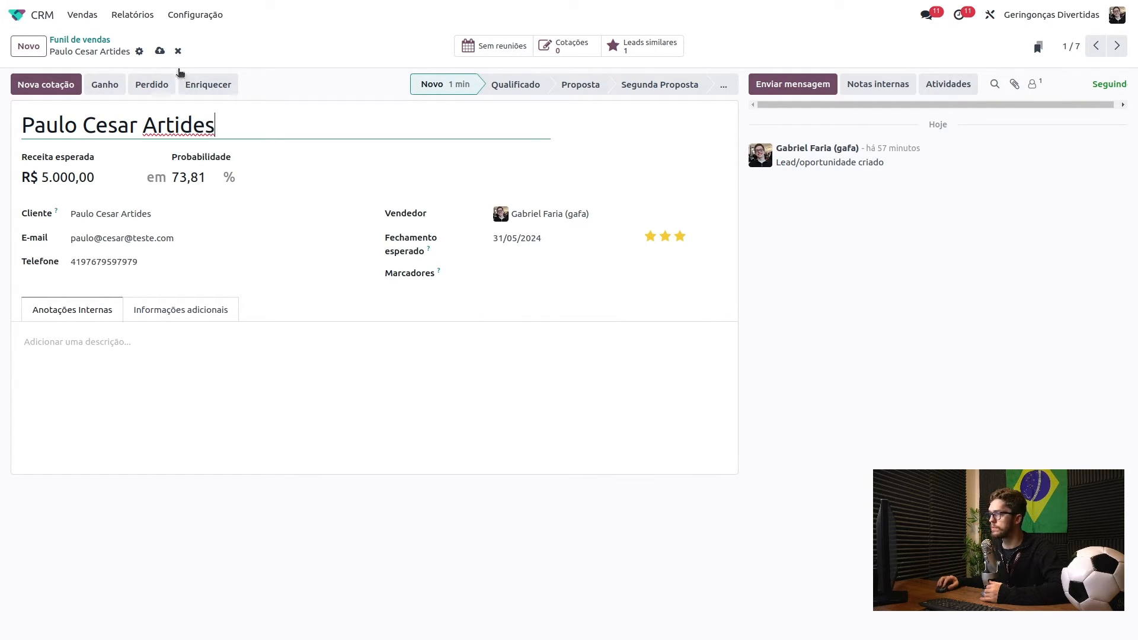
left_click(160, 51)
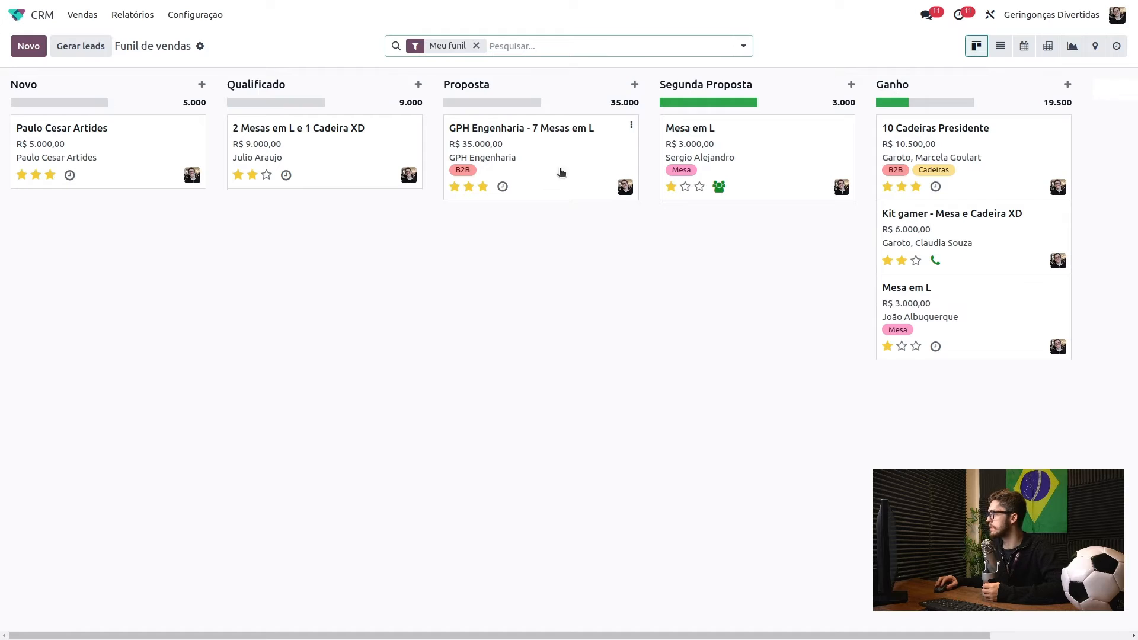
left_click(109, 184)
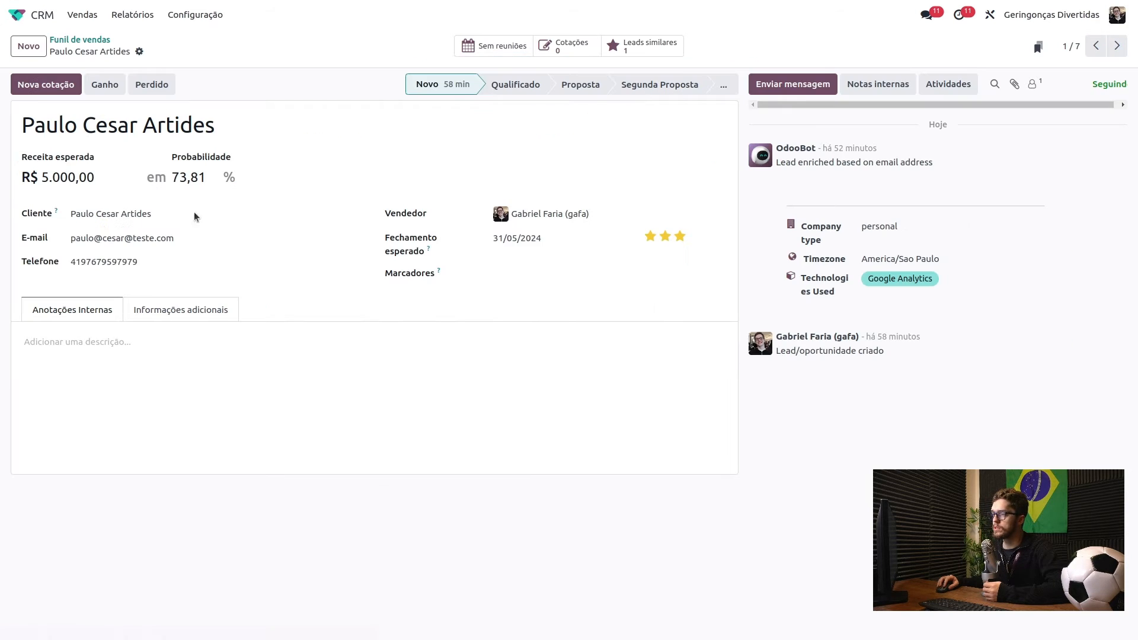
- Create and apply a new VIP tag instead of B2B, then save the opportunity
left_click(515, 273)
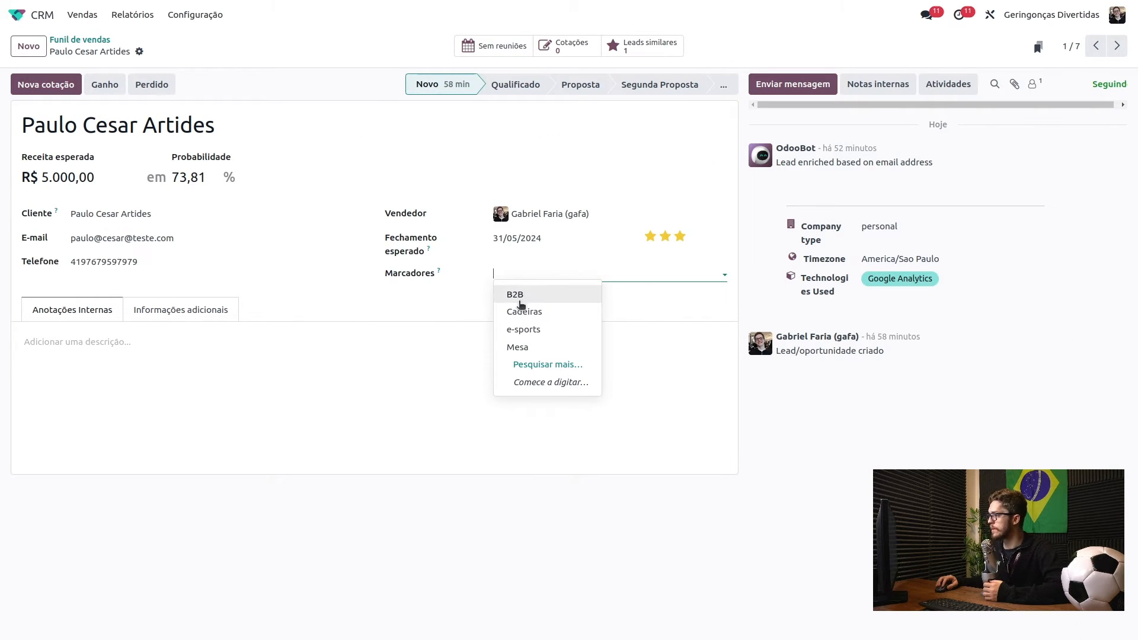
left_click(551, 295)
left_click(522, 274)
left_click(522, 275)
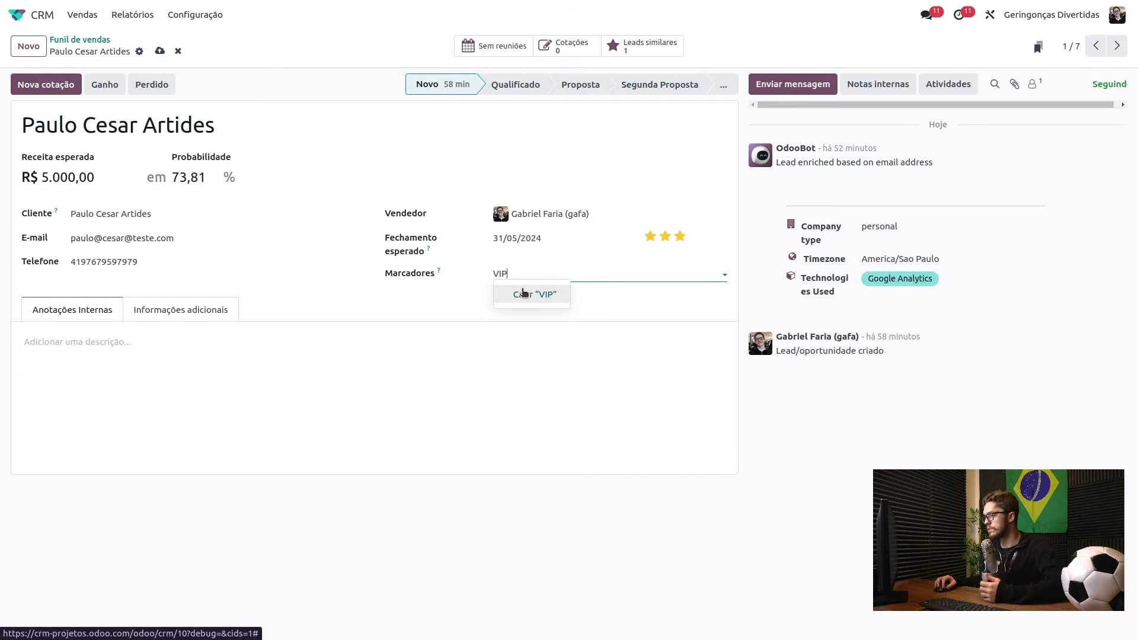
left_click(534, 295)
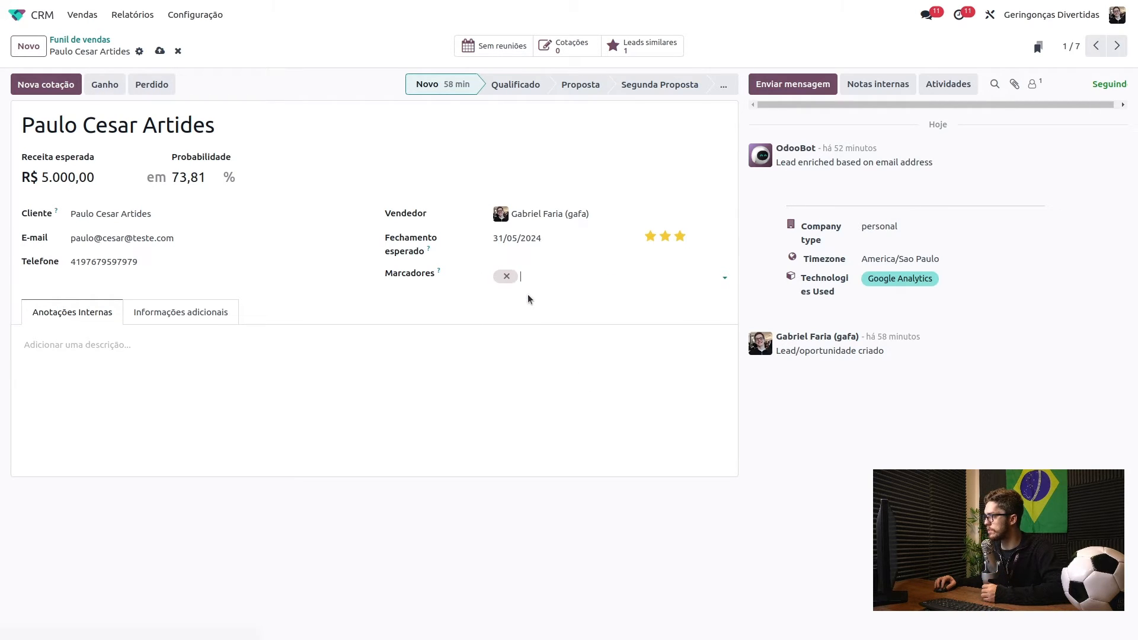
left_click(159, 51)
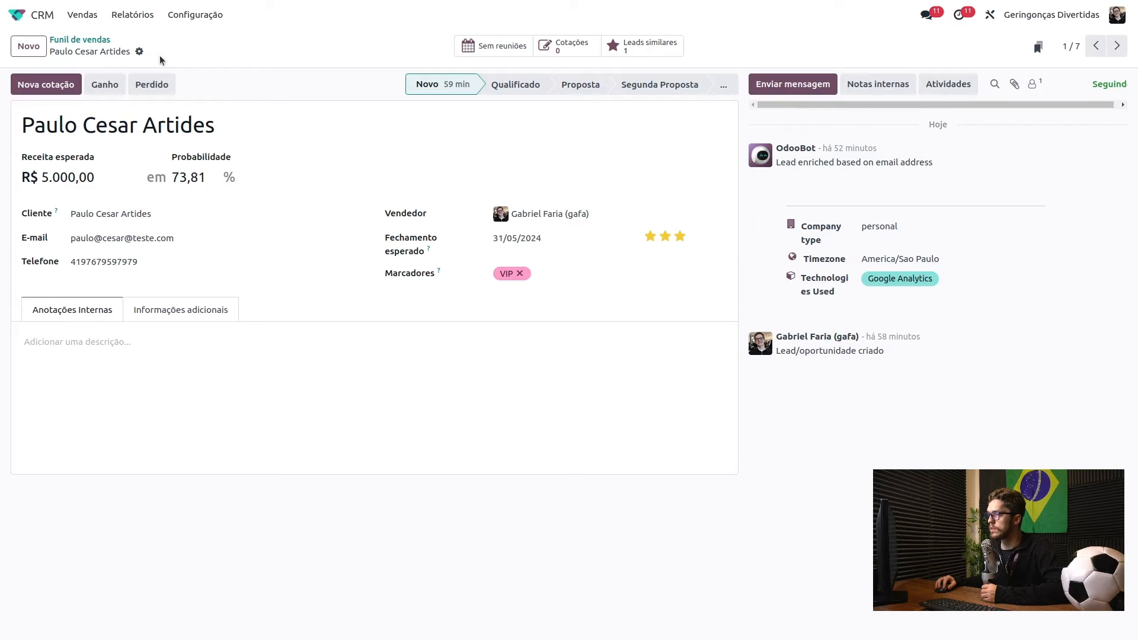
left_click(73, 40)
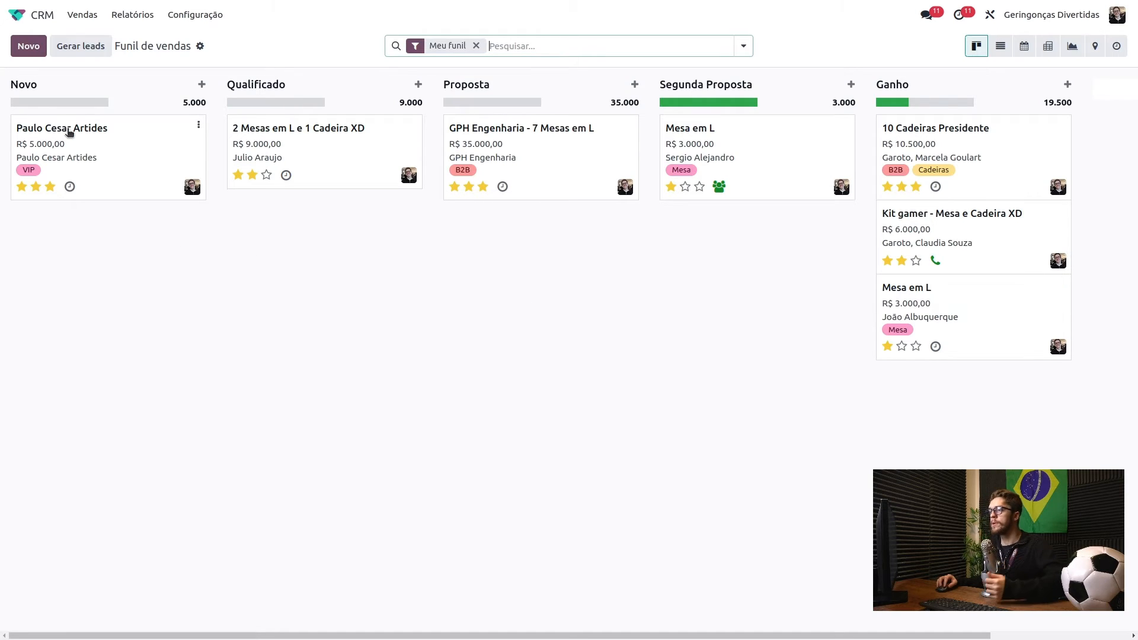
left_click(94, 148)
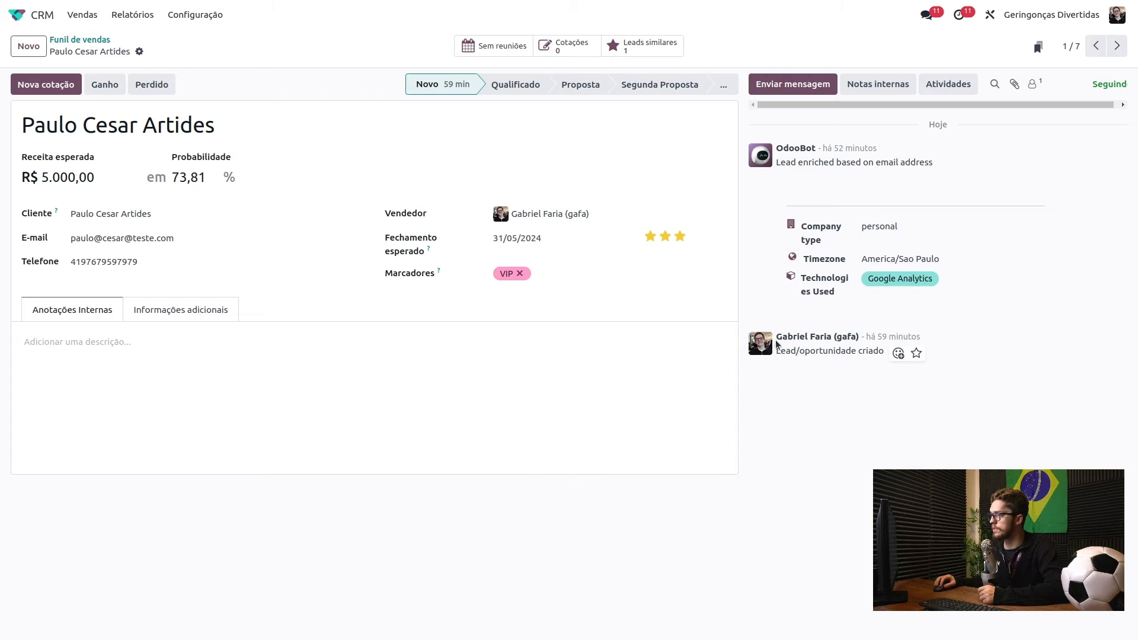
left_click(45, 338)
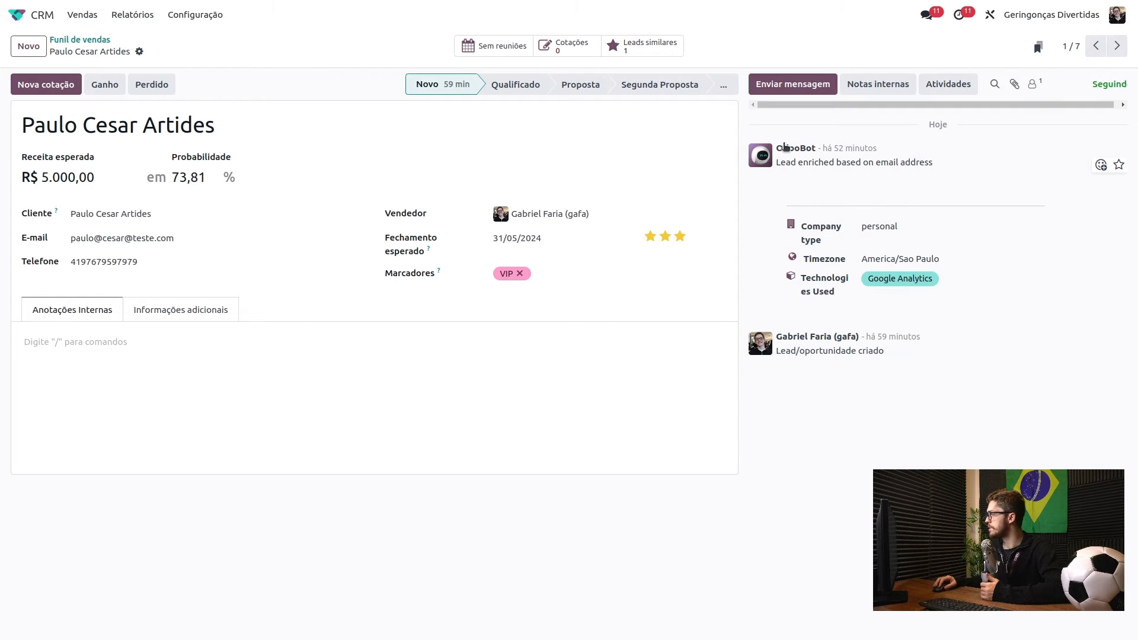
- Log 'Nota interna' as an internal note in the opportunity's chatter
left_click(867, 87)
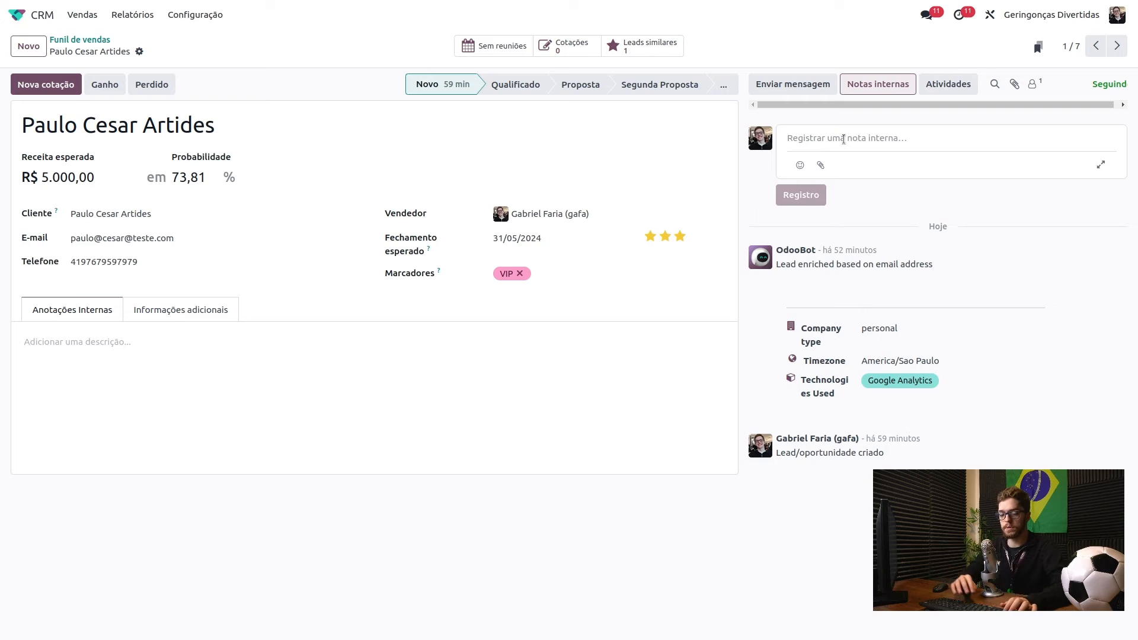
type("Nota int")
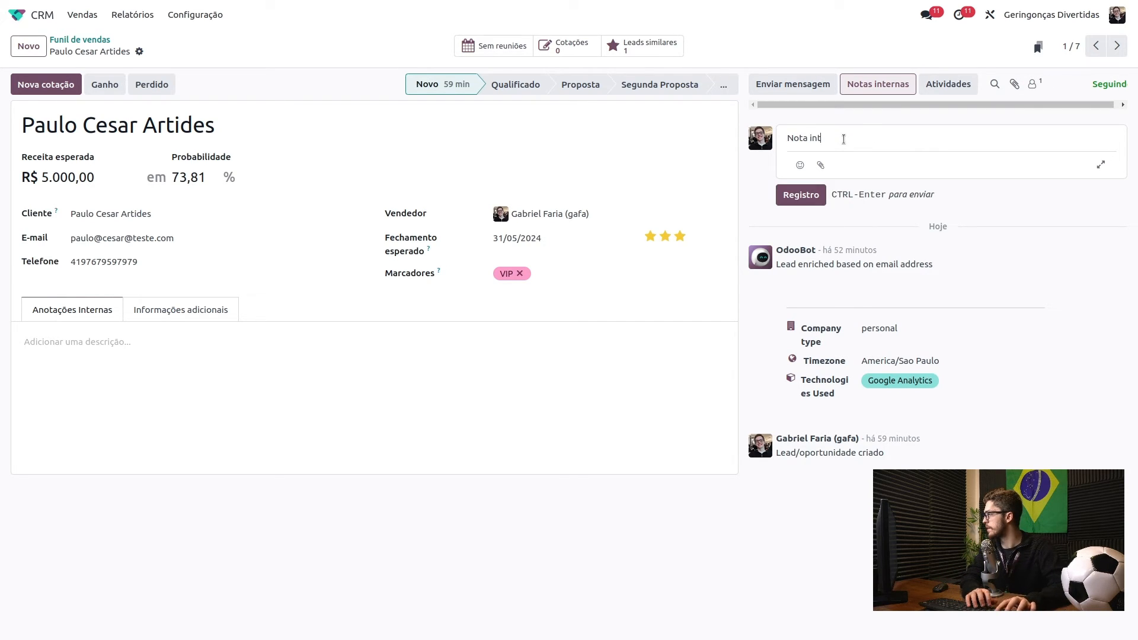
type("erna")
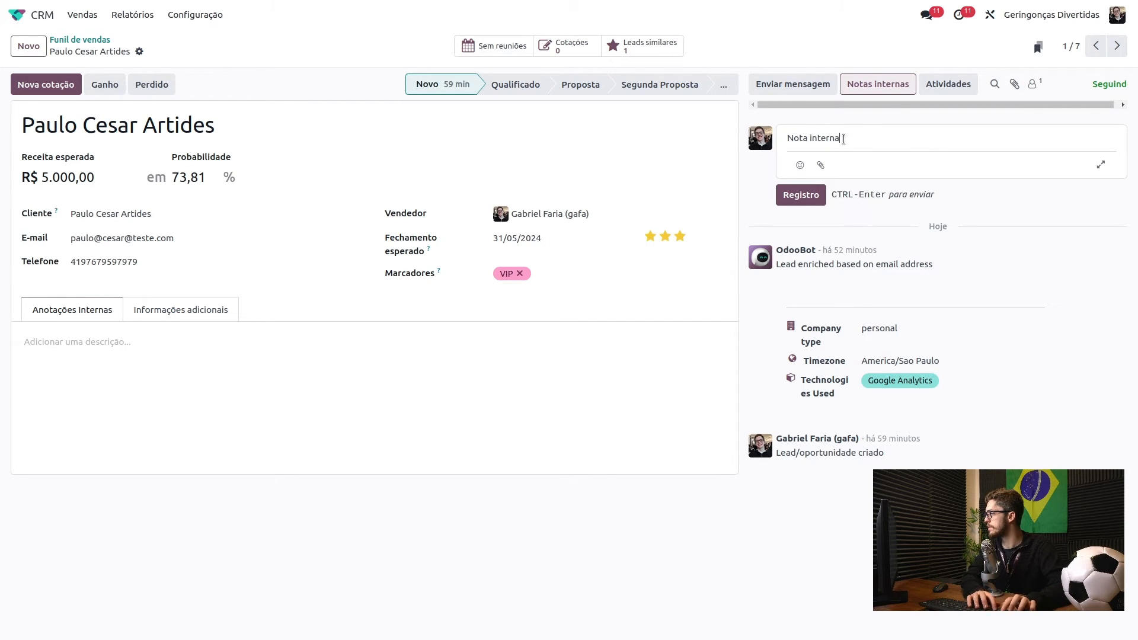
left_click(799, 195)
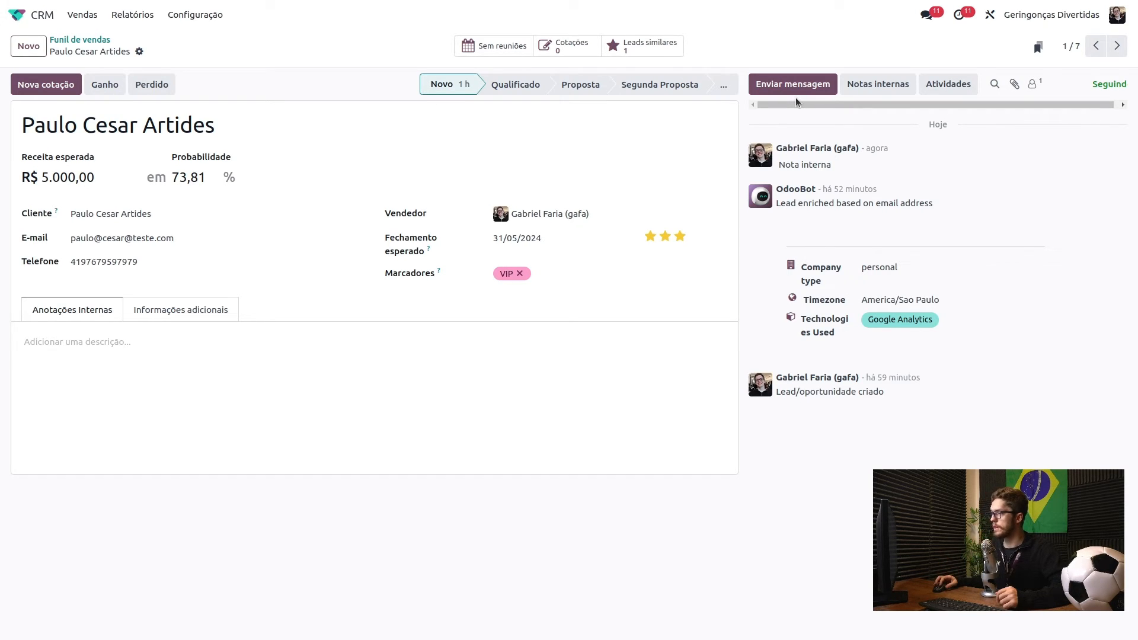
- Send the customer the chatter message 'Oi Cliente, tudo bem?'
left_click(795, 86)
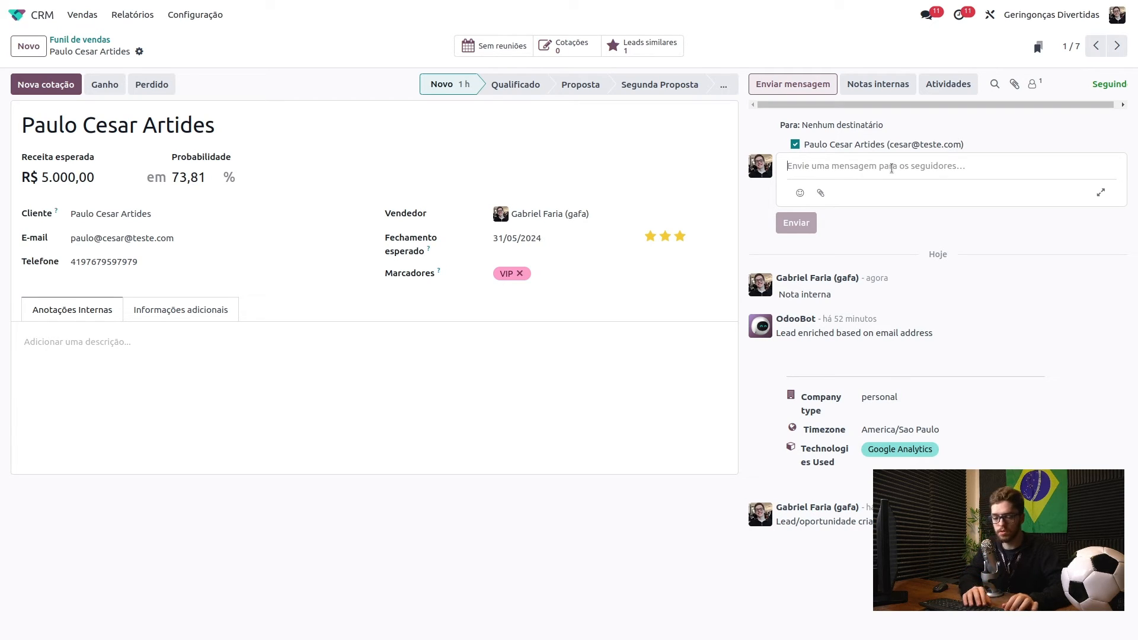
type("Oi ")
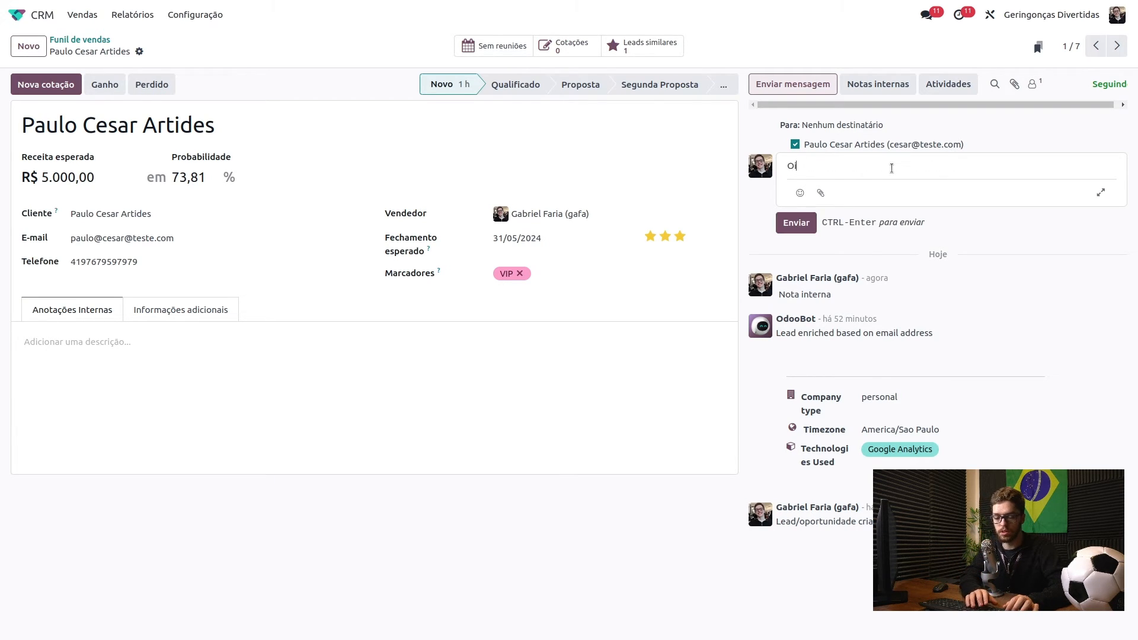
type("Cliente, tudo bem?")
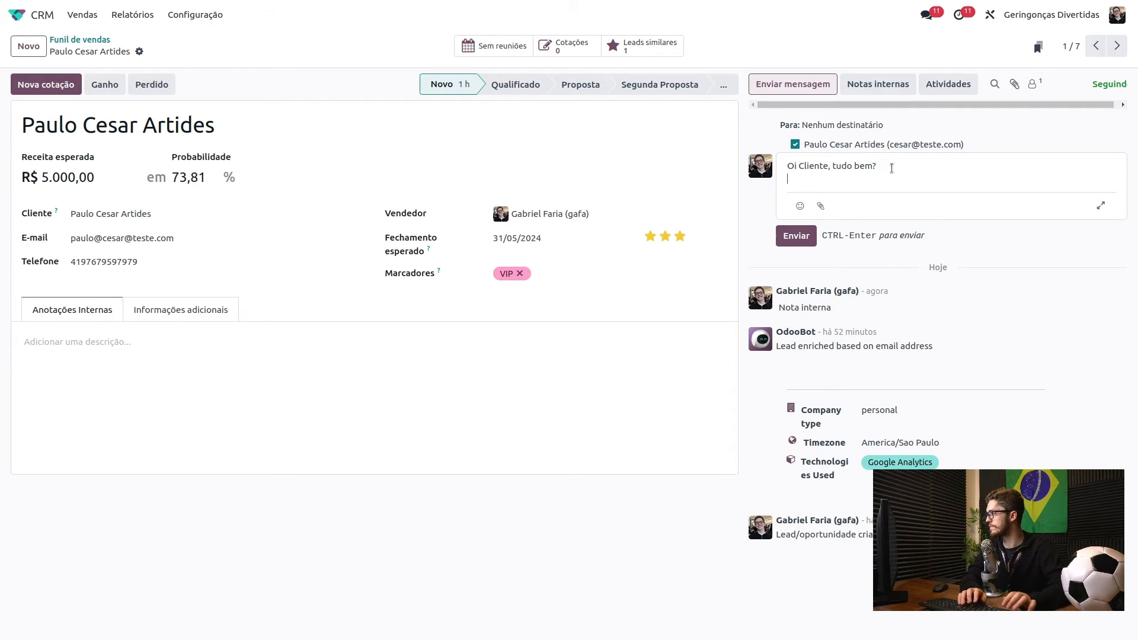
left_click(797, 231)
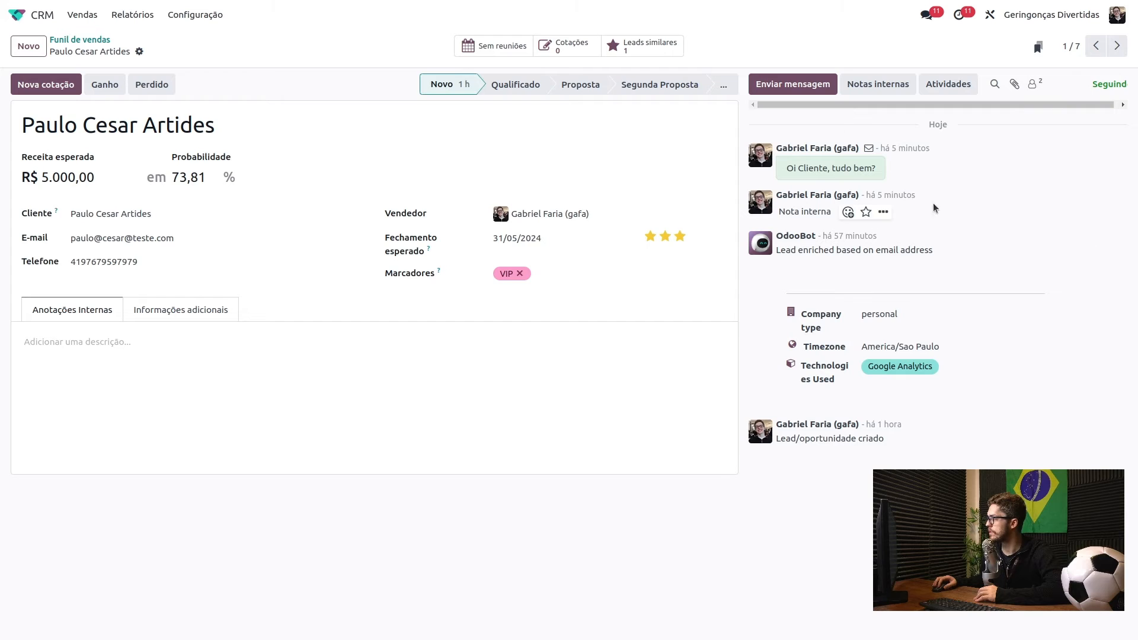
- Start a Ligação activity summarized 'Ligação para falar sobre proposta', due 27/05/2024
left_click(953, 91)
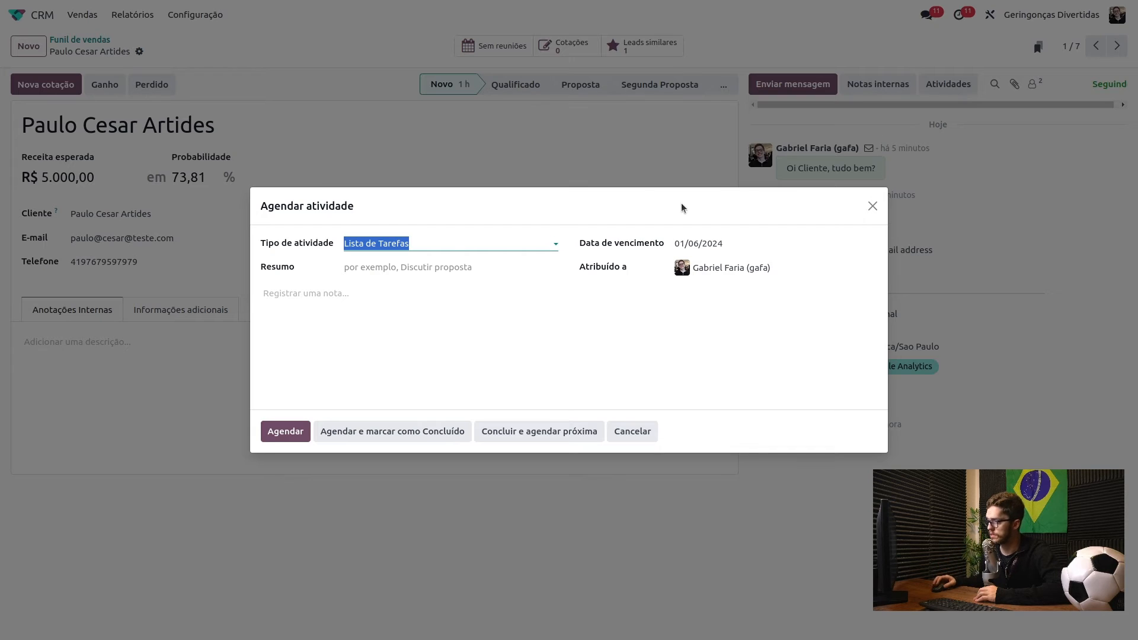
left_click(424, 242)
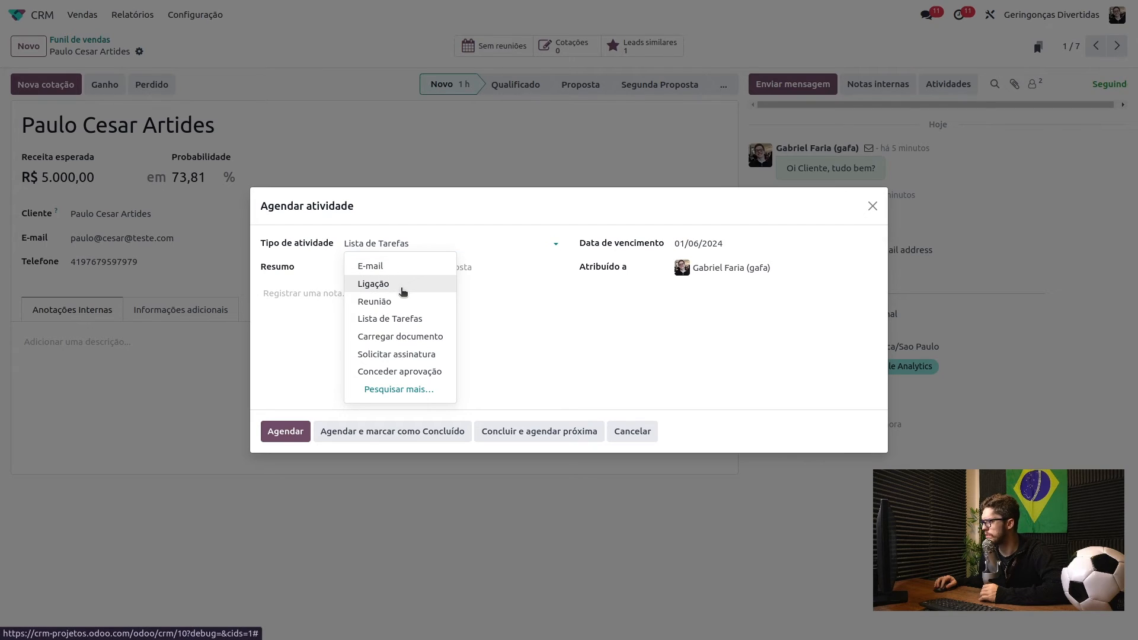
left_click(403, 291)
left_click(389, 266)
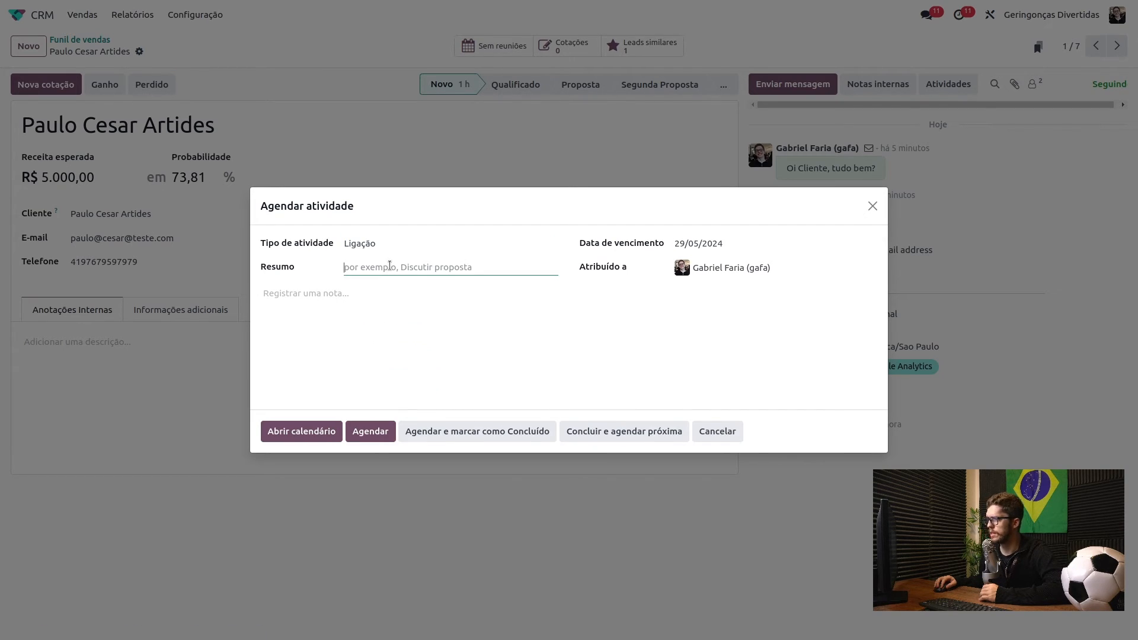
type("L")
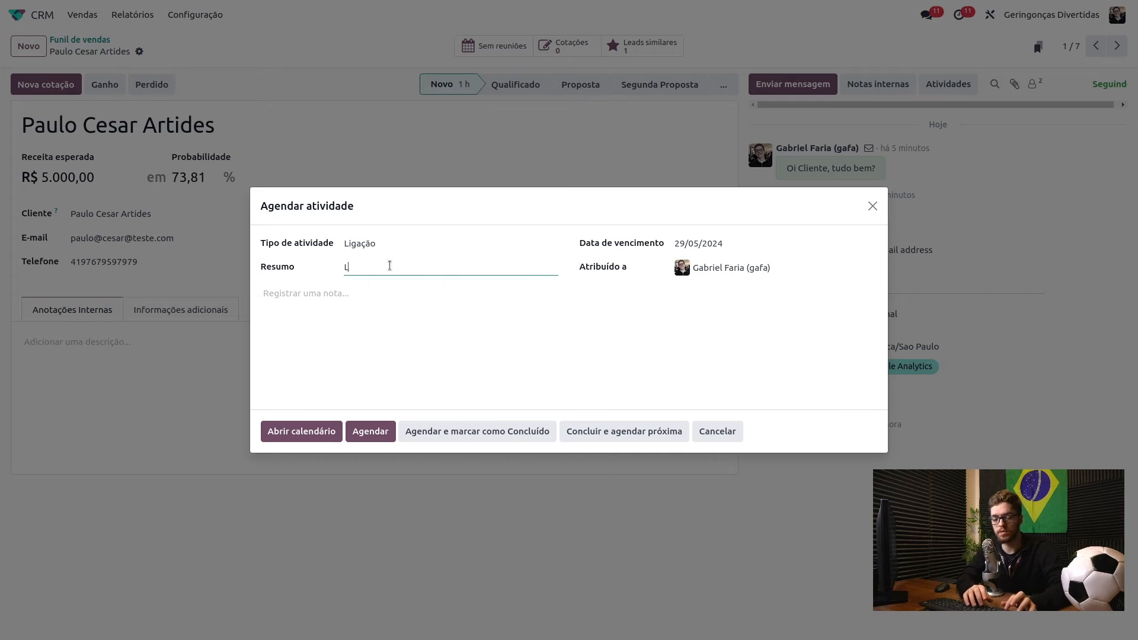
type("igaçã]p")
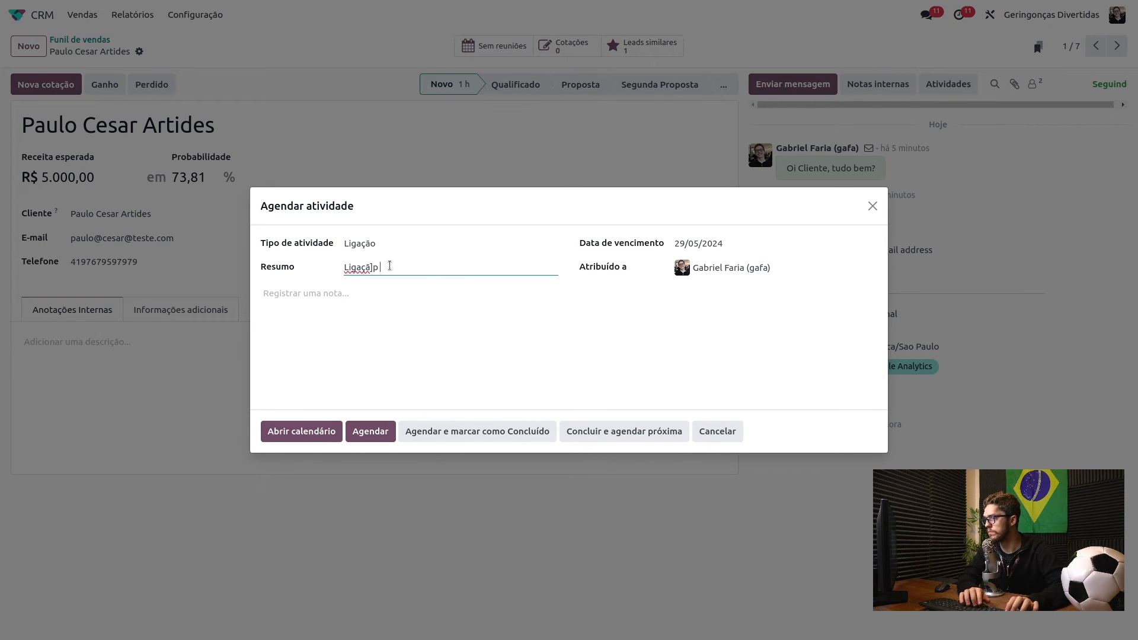
key("BackSpace")
type("p")
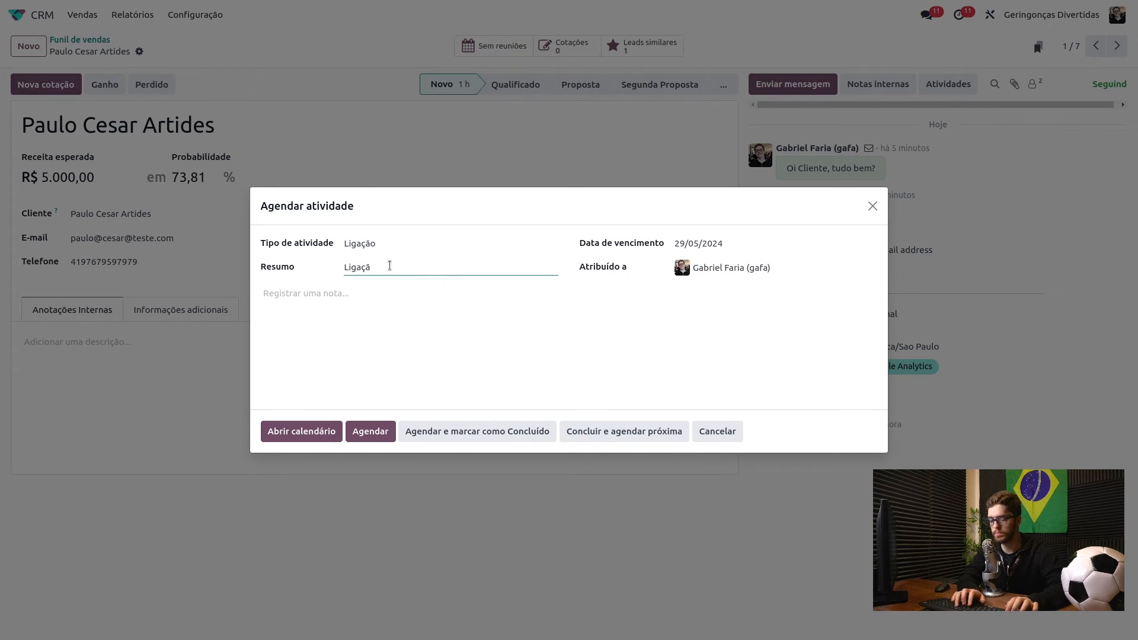
type("ara falar sobre prot")
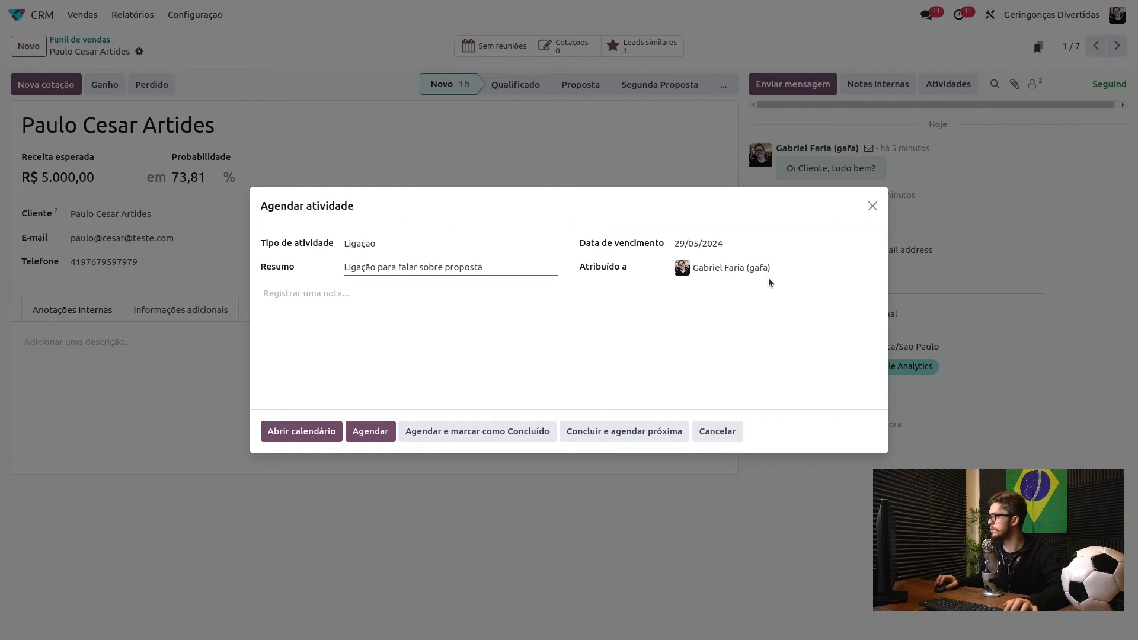
left_click(700, 248)
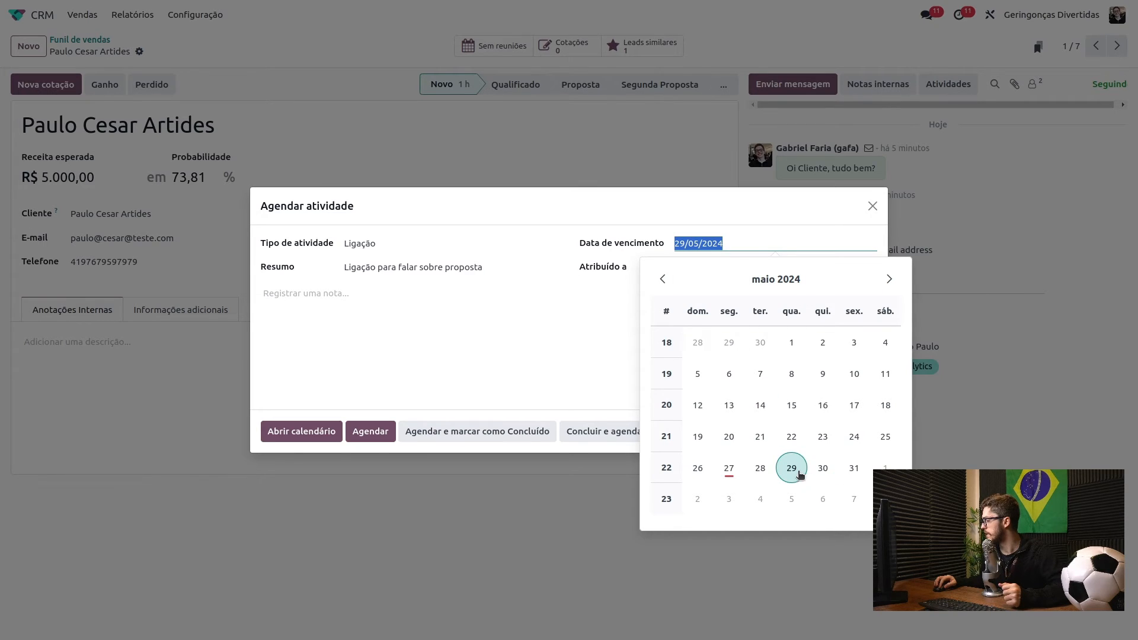
left_click(729, 468)
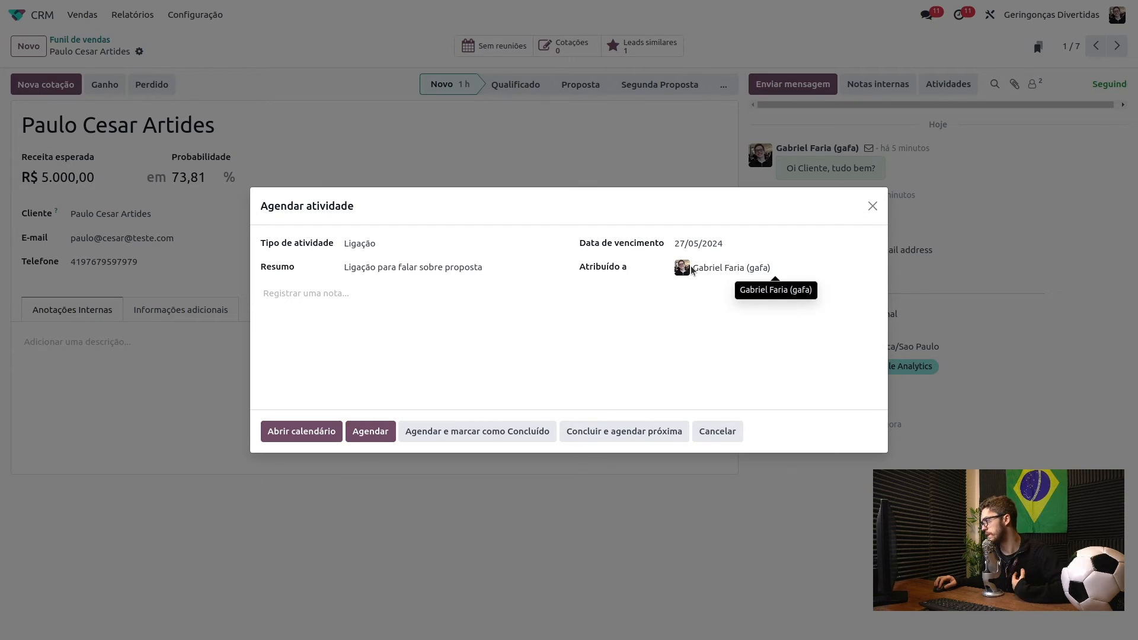
- Add bullet notes 'Falar sobre preços' and 'Falar sobre prazos', then schedule the call
left_click(364, 291)
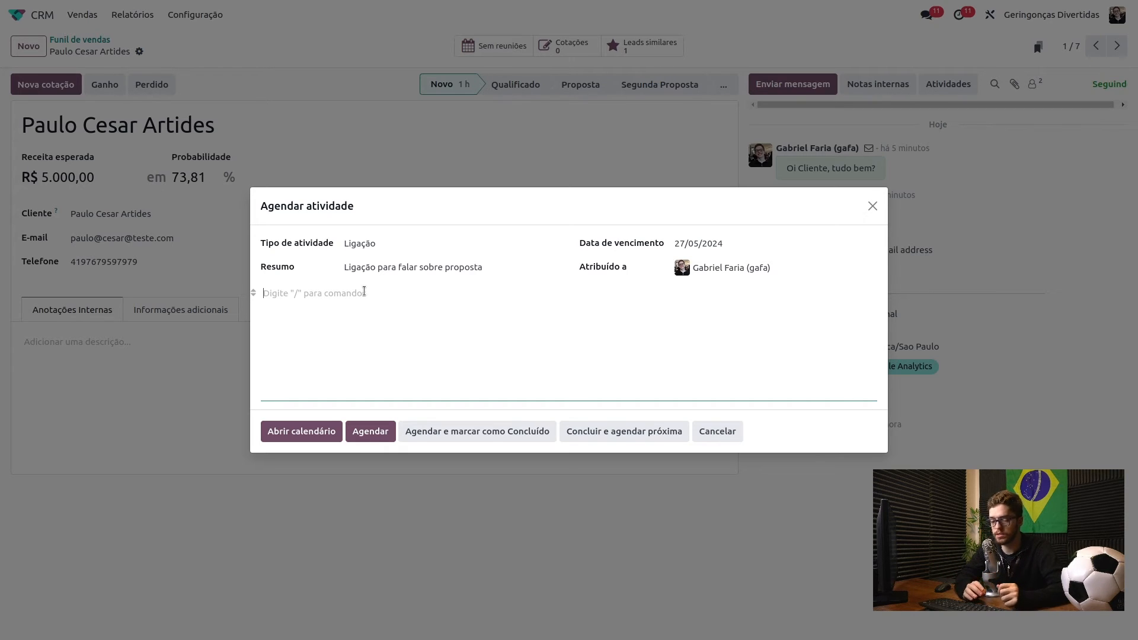
type("/")
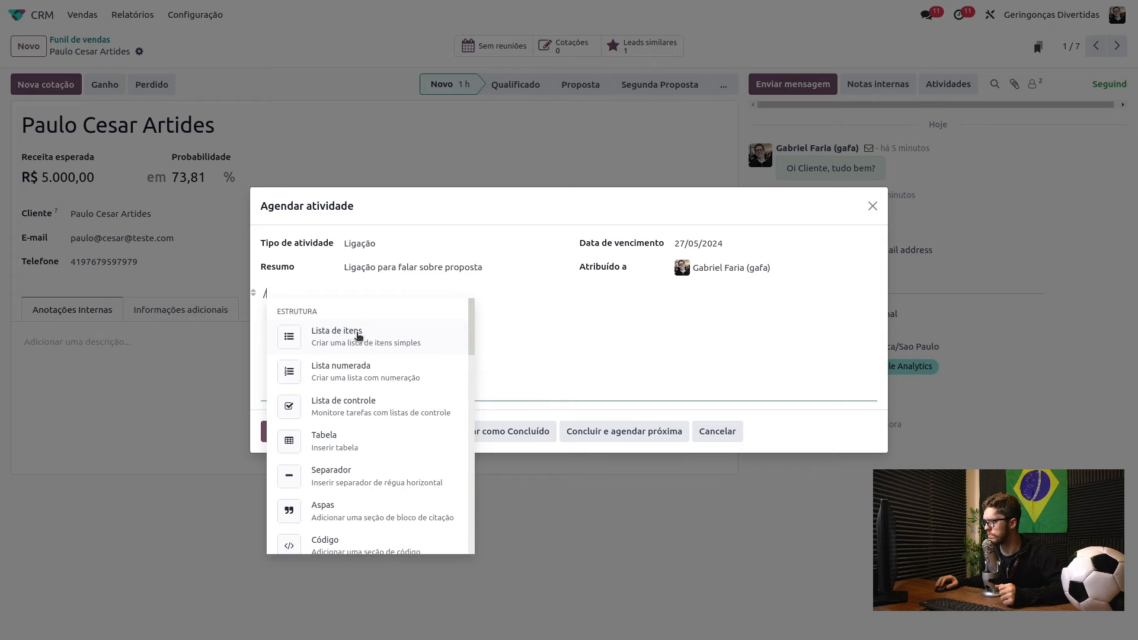
left_click(358, 336)
type("Falar sobre preços")
key("Return")
type("Flar")
key("BackSpace")
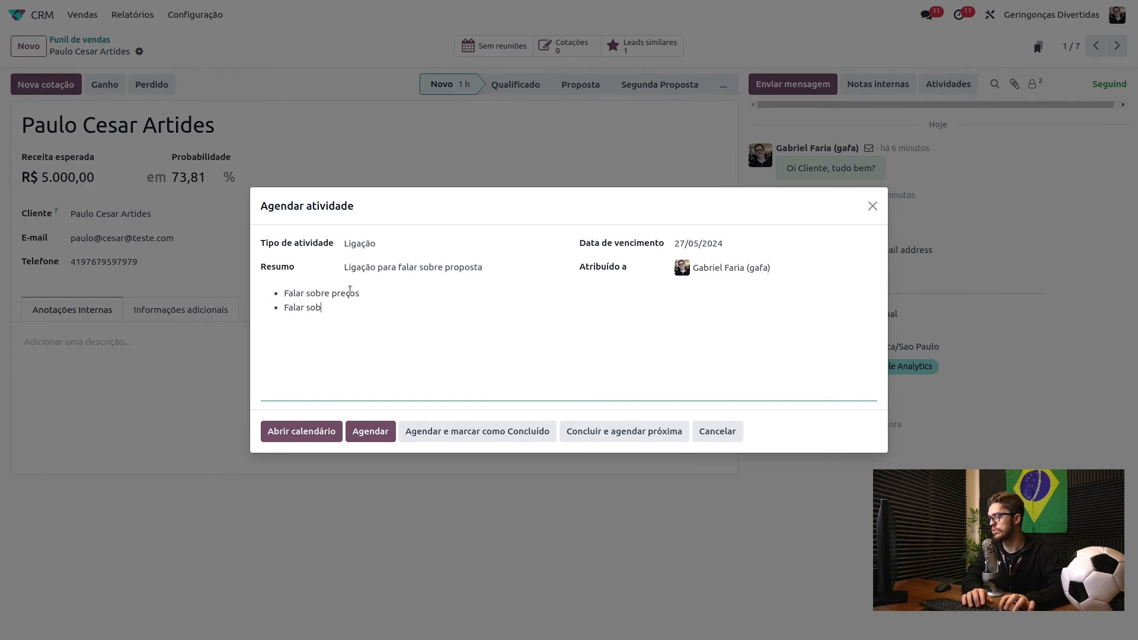
type("ar sobre prazos")
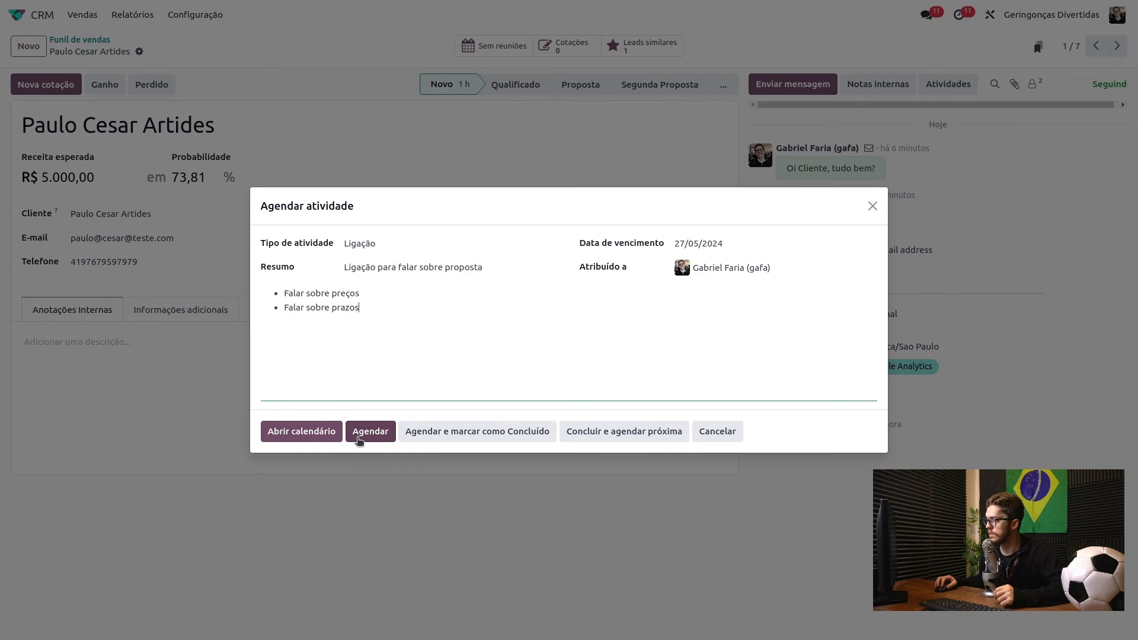
left_click(361, 438)
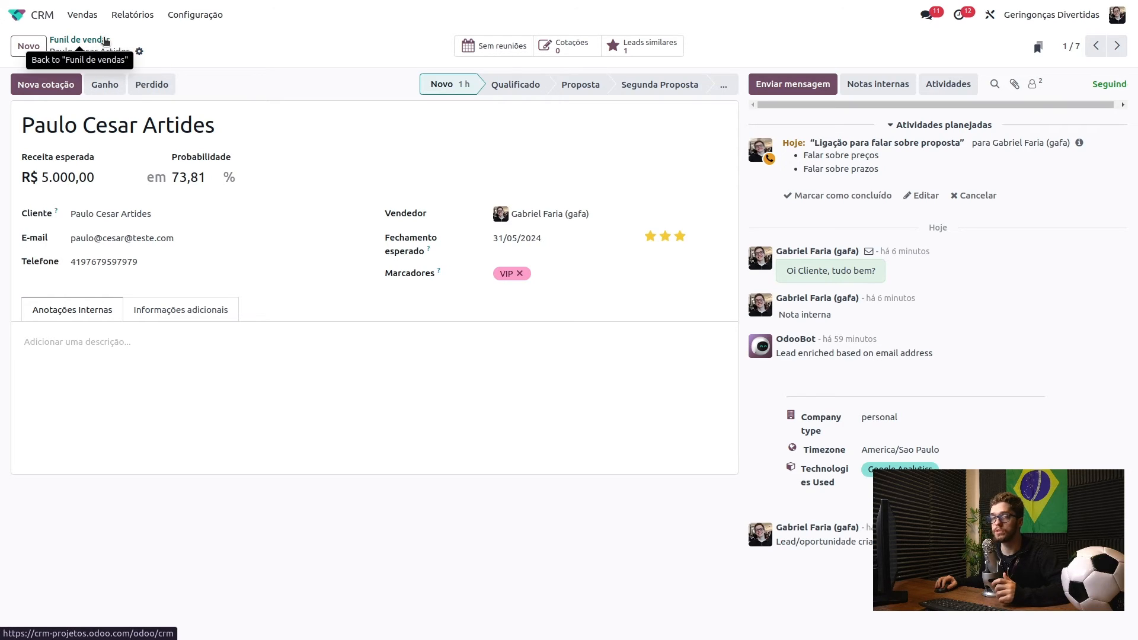
- Go back to the Funil de vendas pipeline board via the breadcrumb
left_click(105, 38)
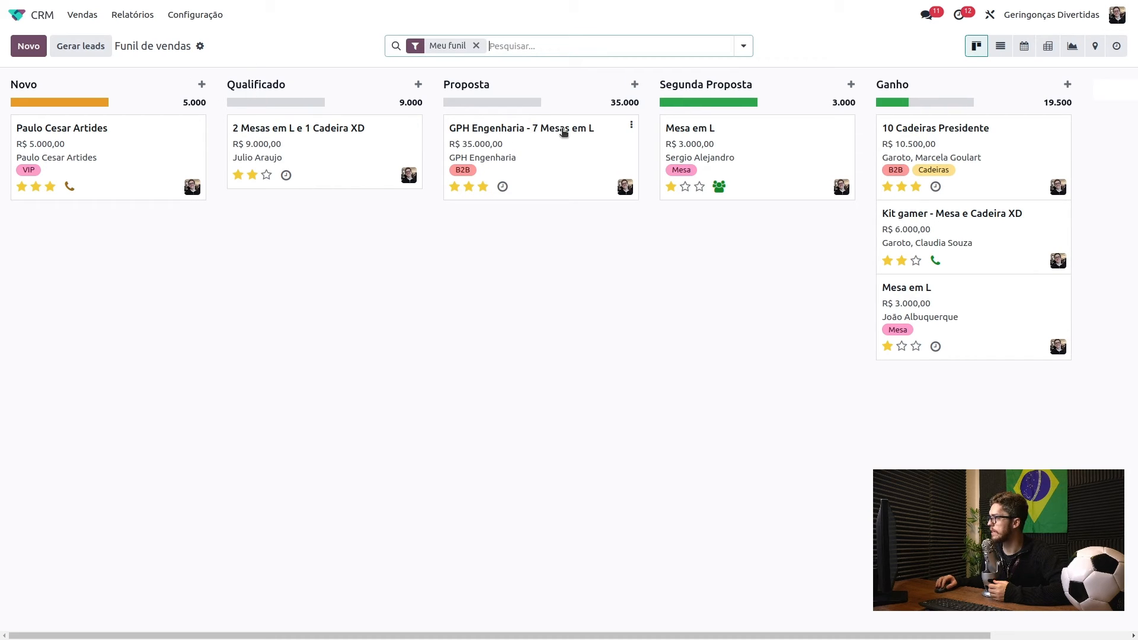
- Drag the GPH Engenharia - 7 Mesas em L card from Proposta into Qualificado
left_click_drag(573, 134, 350, 231)
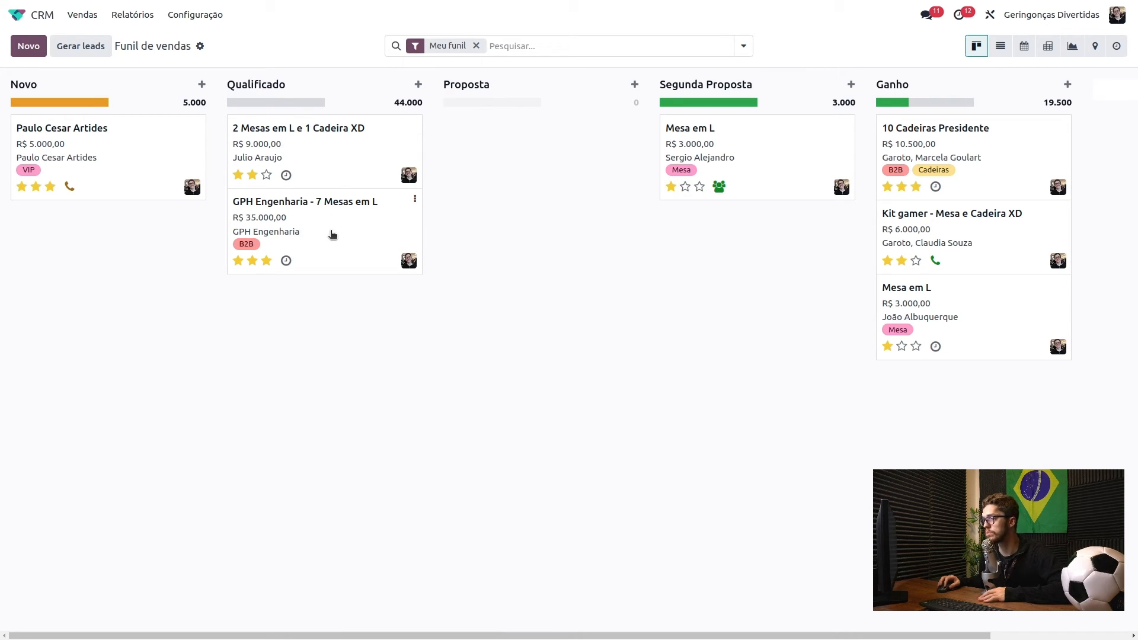
mouse_move(279, 105)
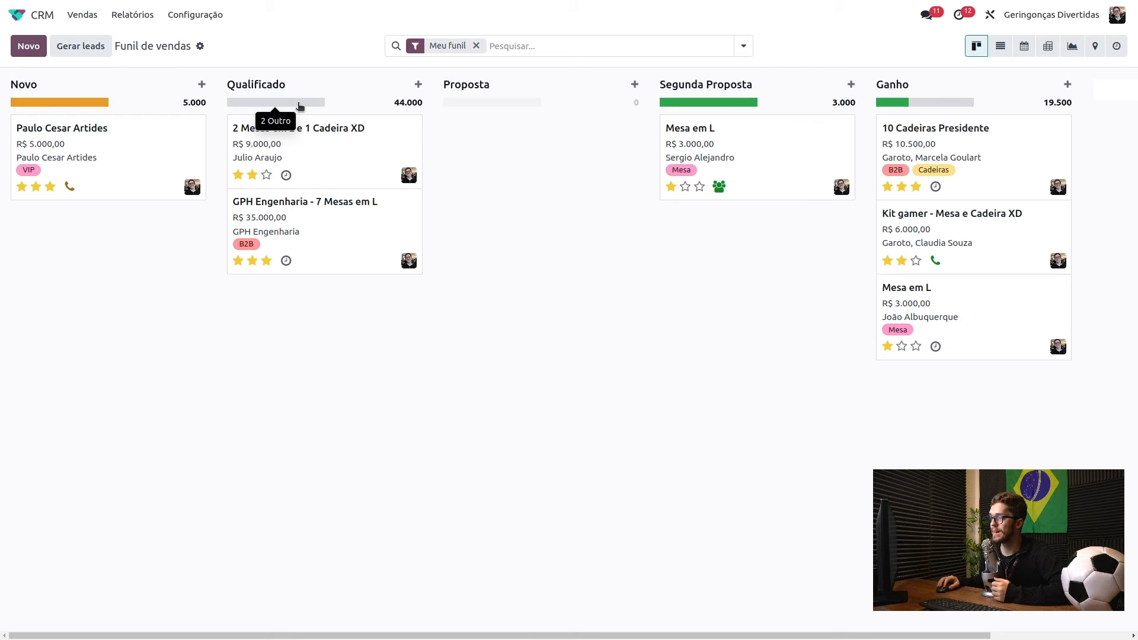
- Schedule a Lista de Tarefas activity on 2 Mesas em L e 1 Cadeira XD, due 01/05/2024
left_click(287, 175)
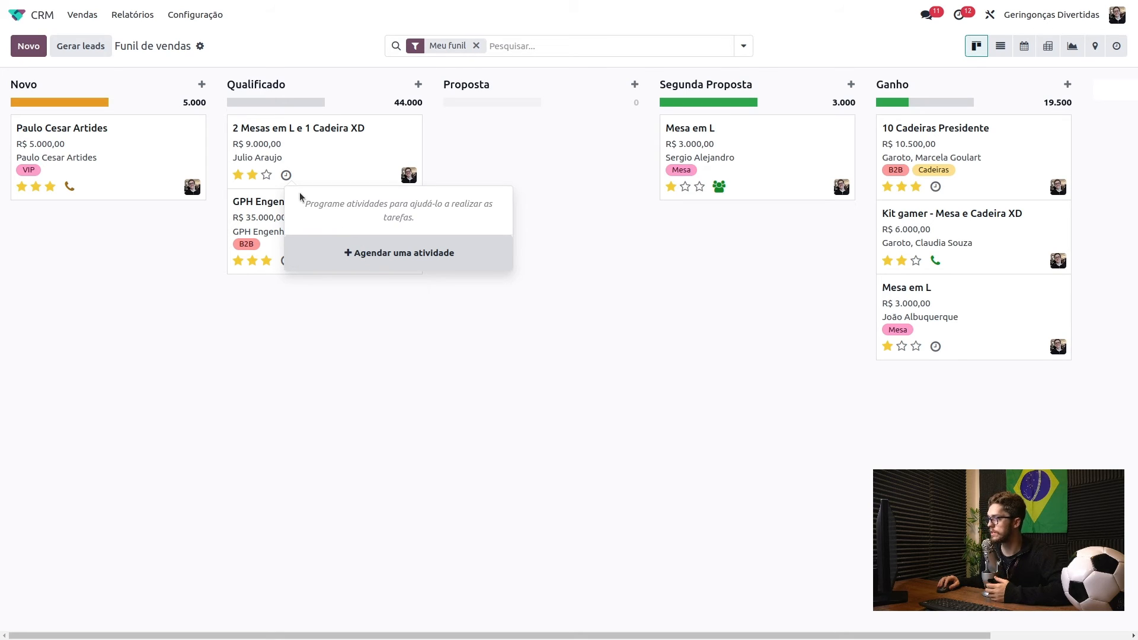
left_click(347, 255)
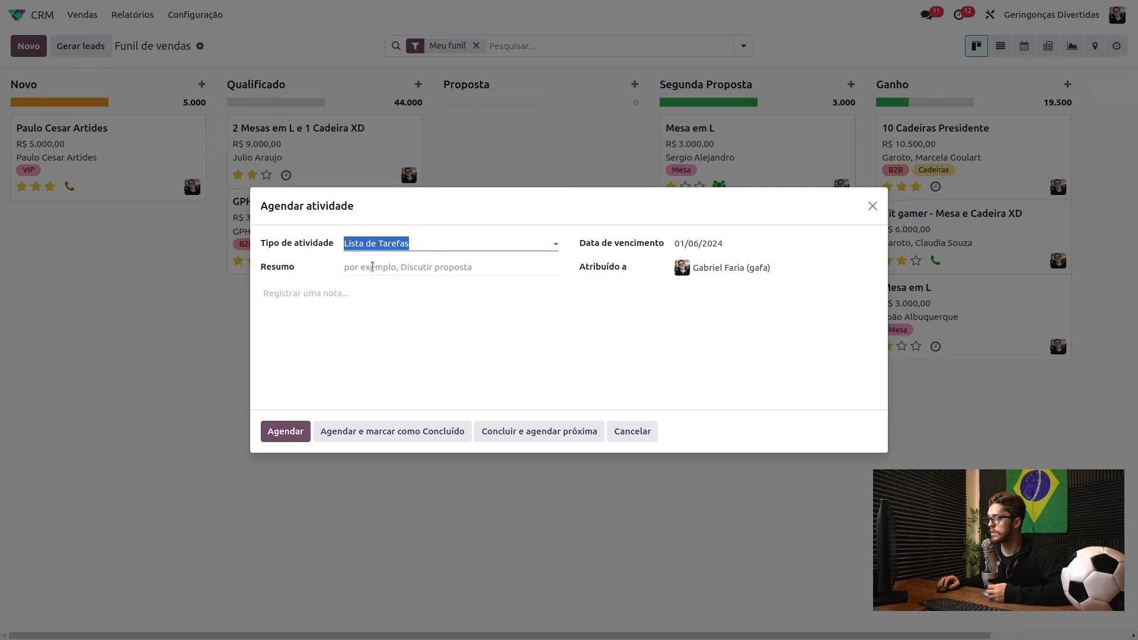
left_click(419, 248)
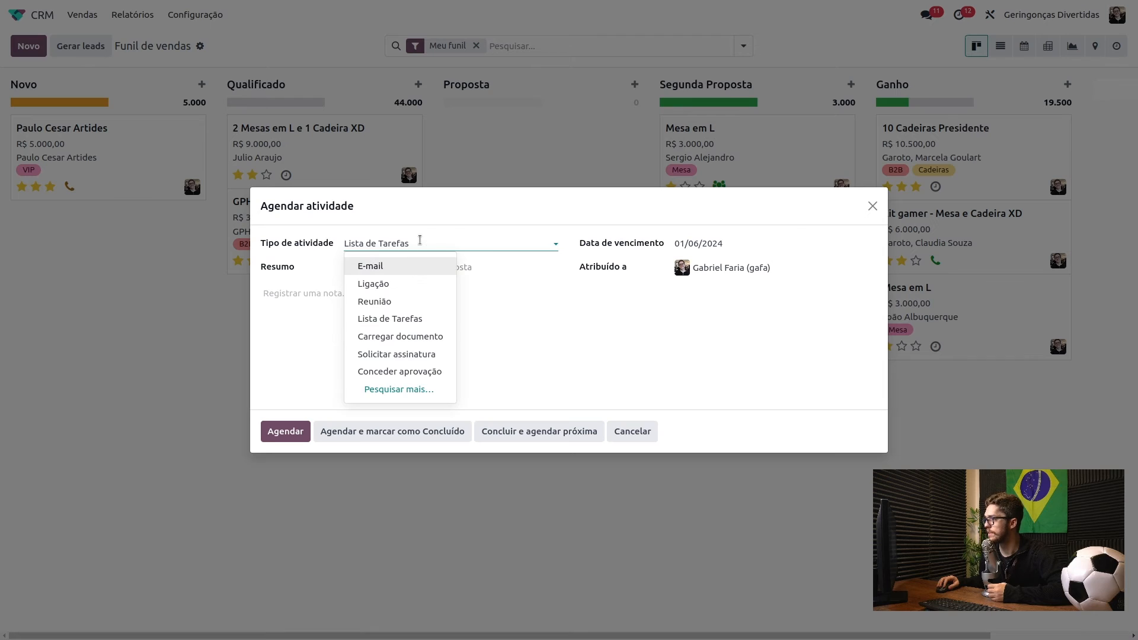
left_click(407, 317)
left_click(397, 268)
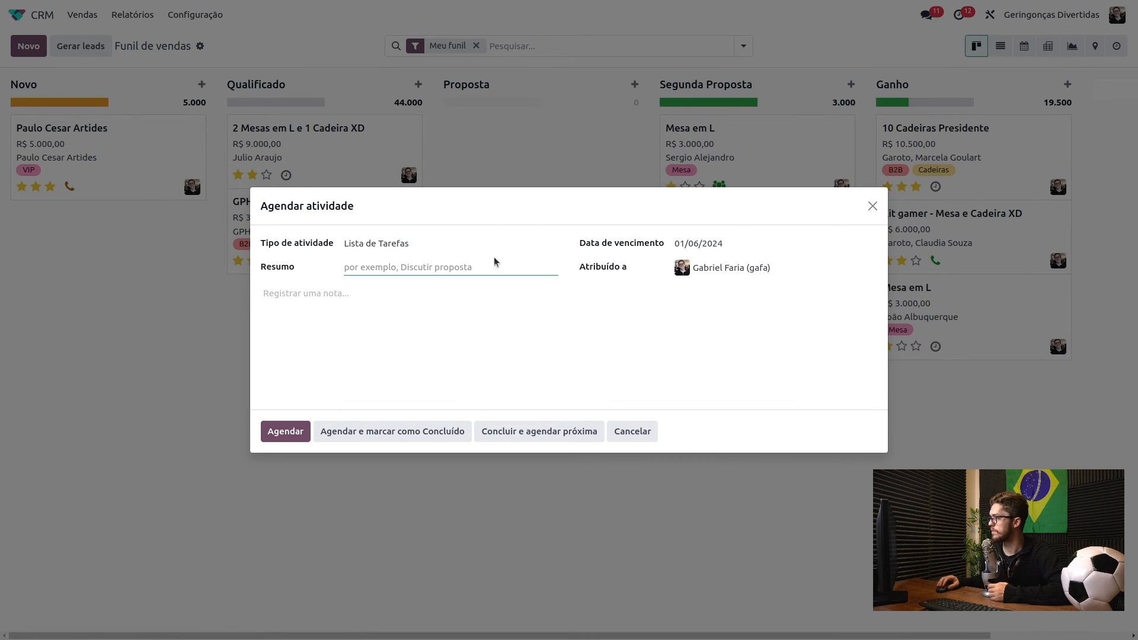
left_click(697, 244)
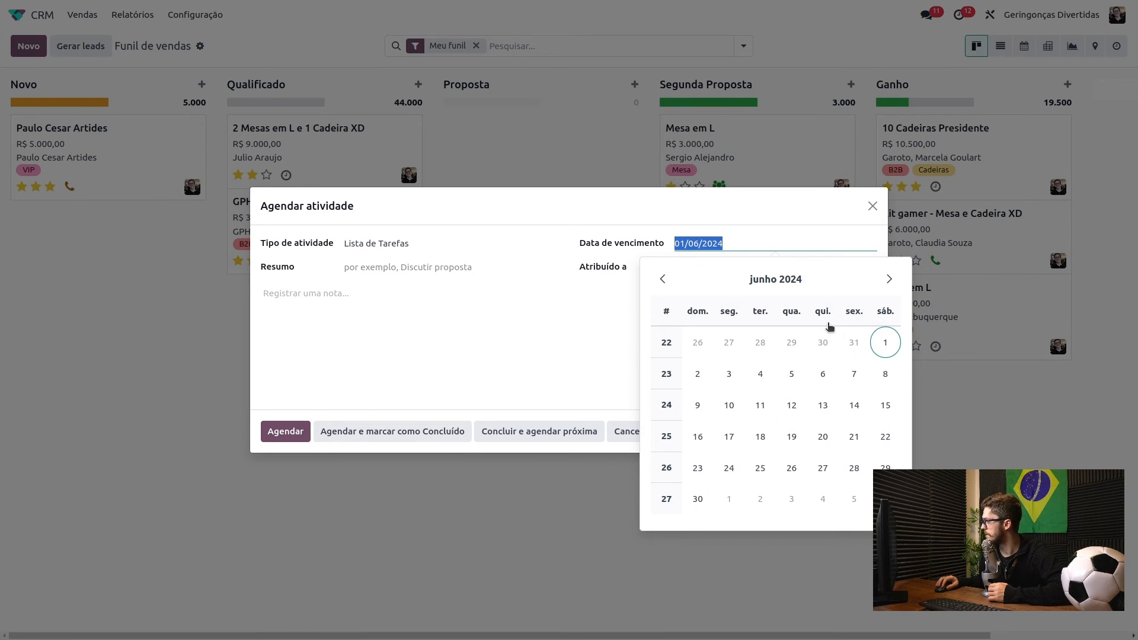
left_click(666, 289)
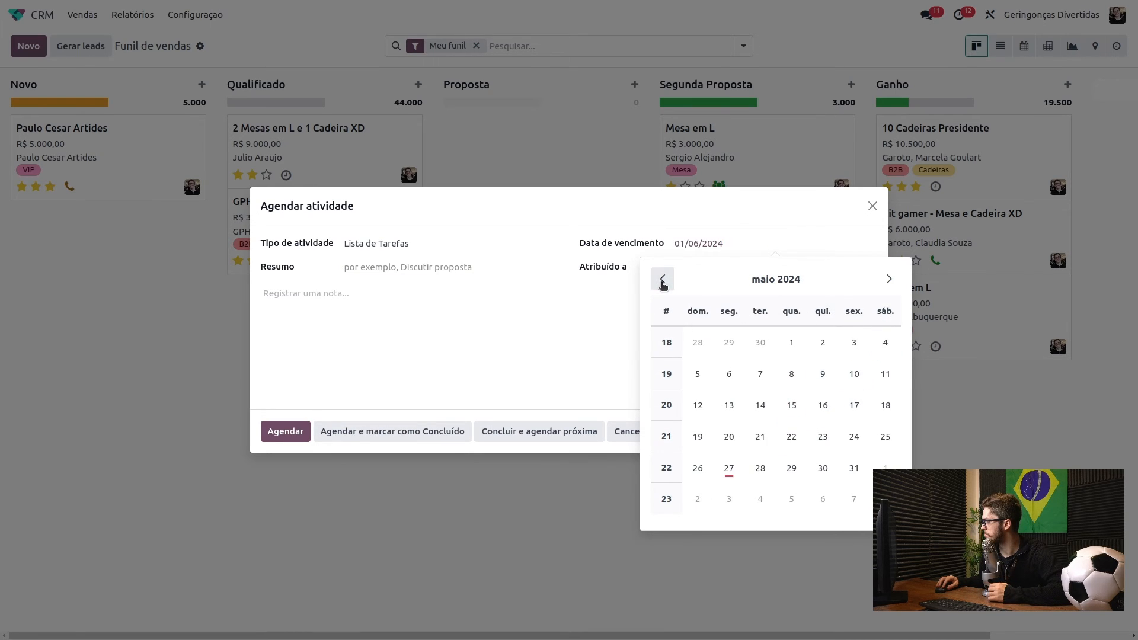
left_click(792, 342)
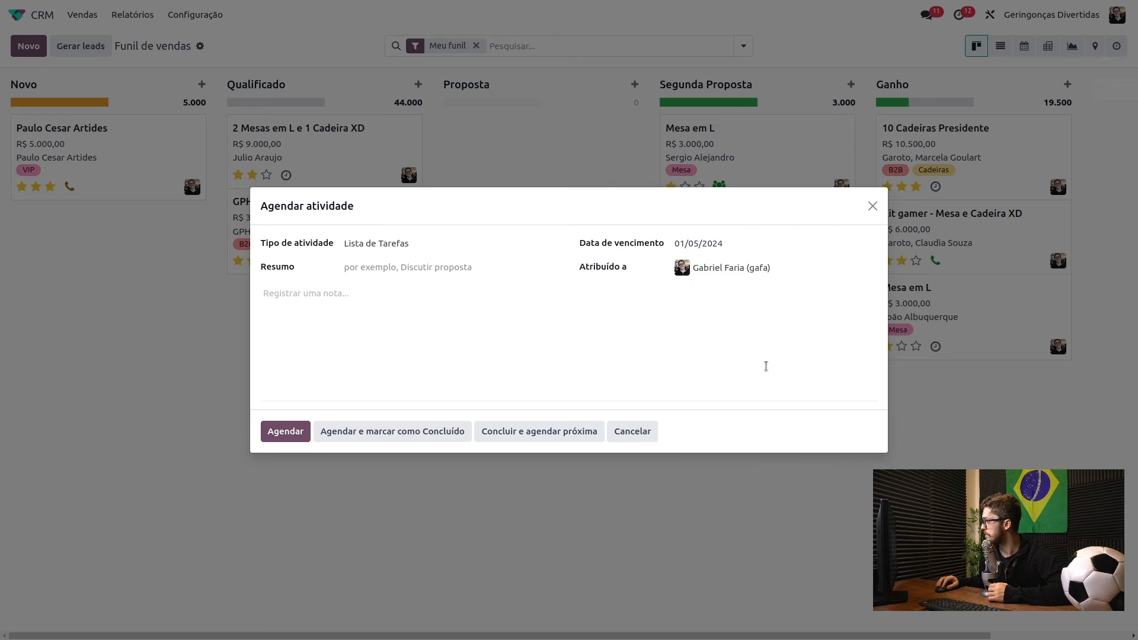
left_click(296, 434)
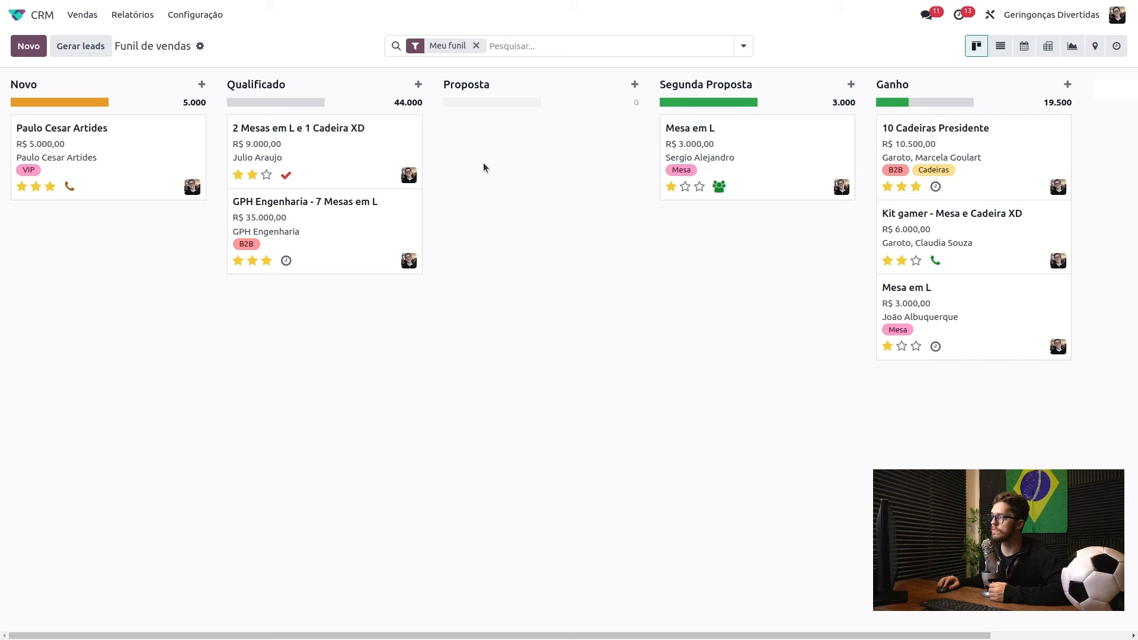
- Remove the Meu funil filter from the pipeline search
left_click(547, 42)
key("BackSpace")
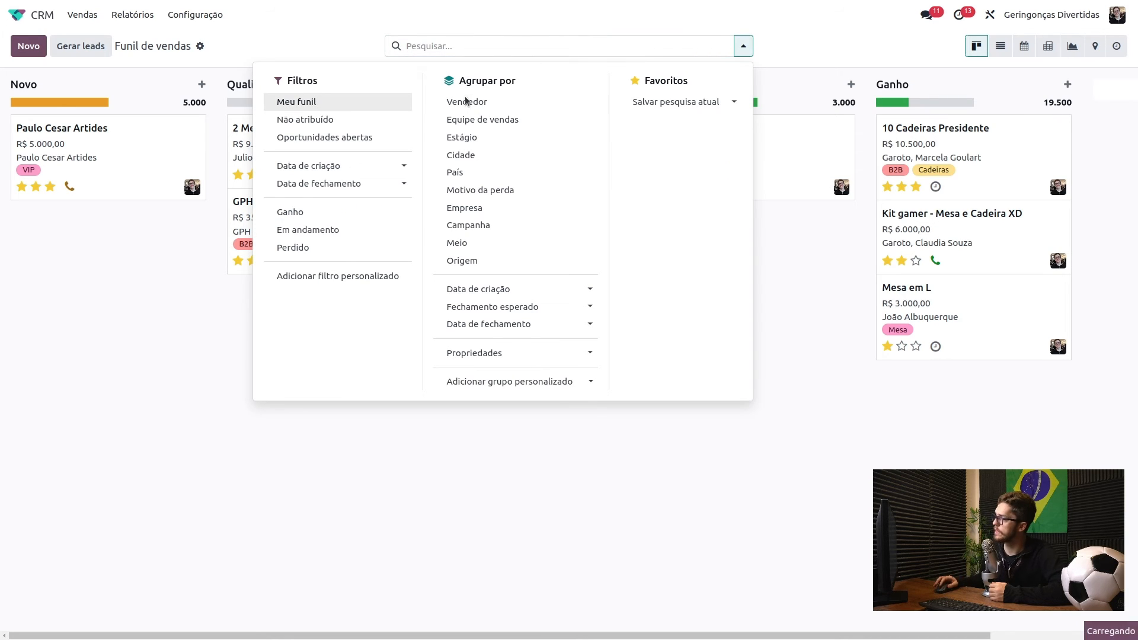
left_click(149, 256)
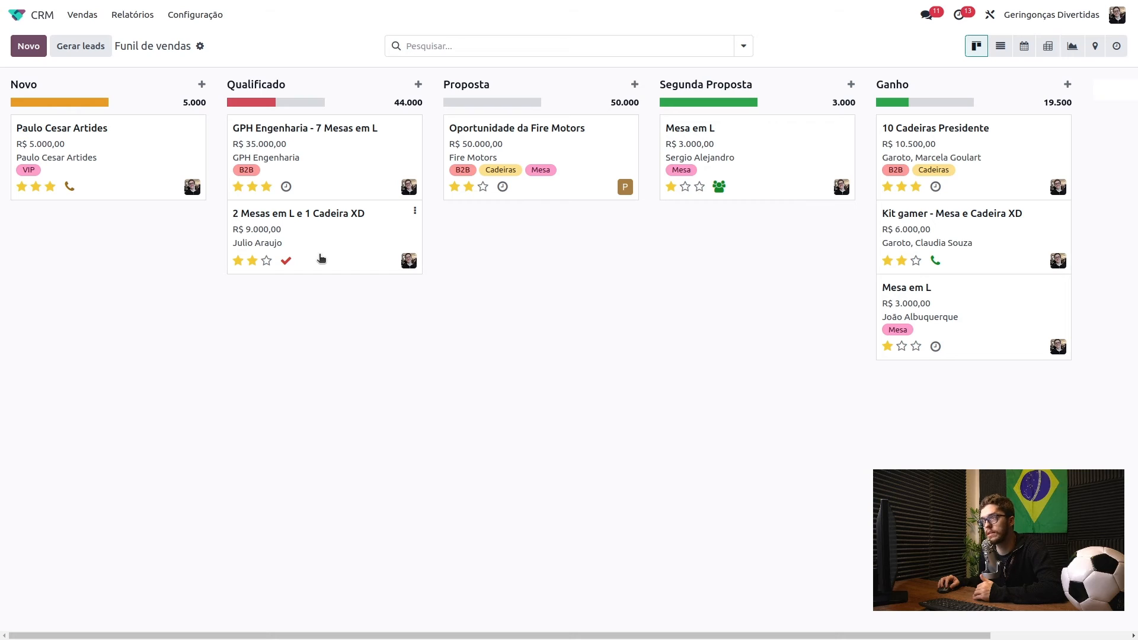
- Schedule a to-do activity on GPH Engenharia - 7 Mesas em L due 10/06/2024
left_click(286, 186)
left_click(380, 268)
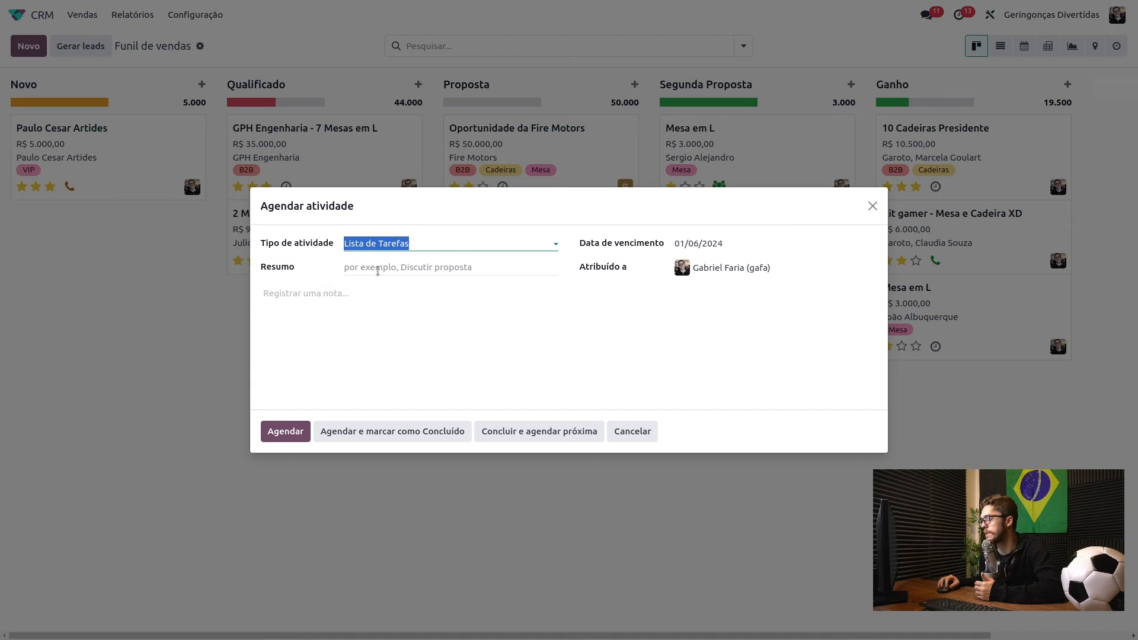
left_click(695, 246)
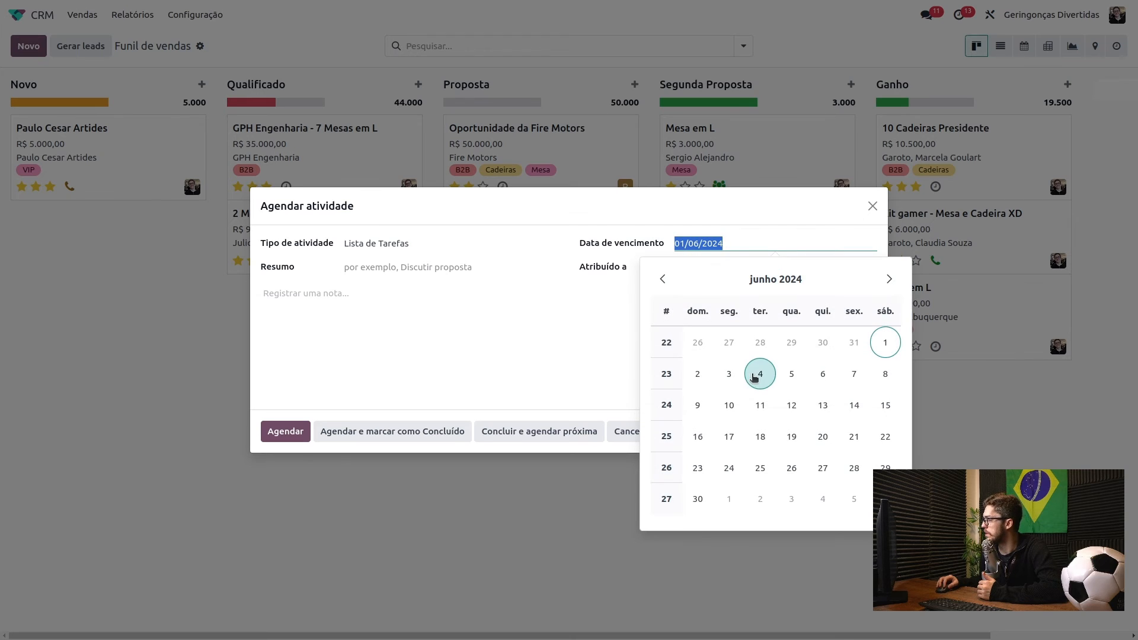
left_click(734, 402)
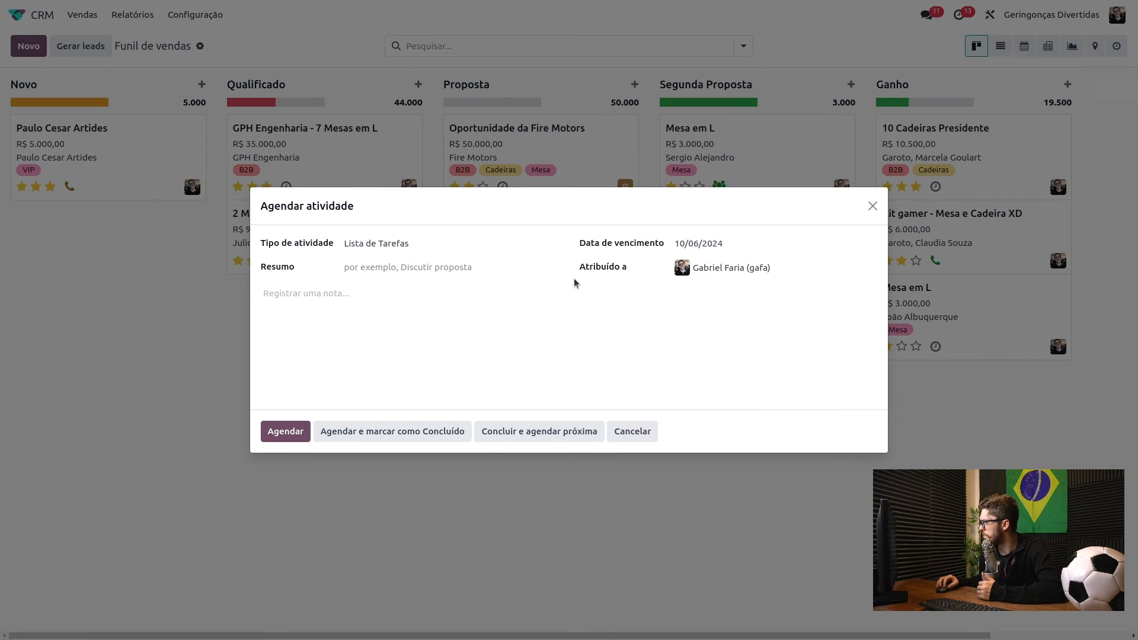
left_click(283, 433)
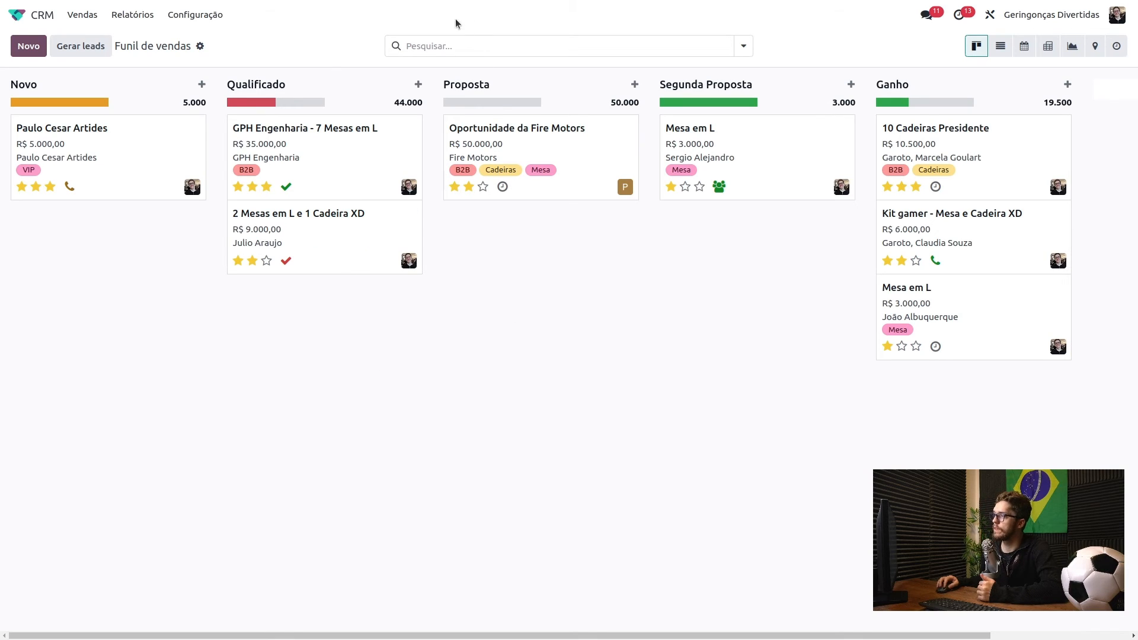
left_click(466, 43)
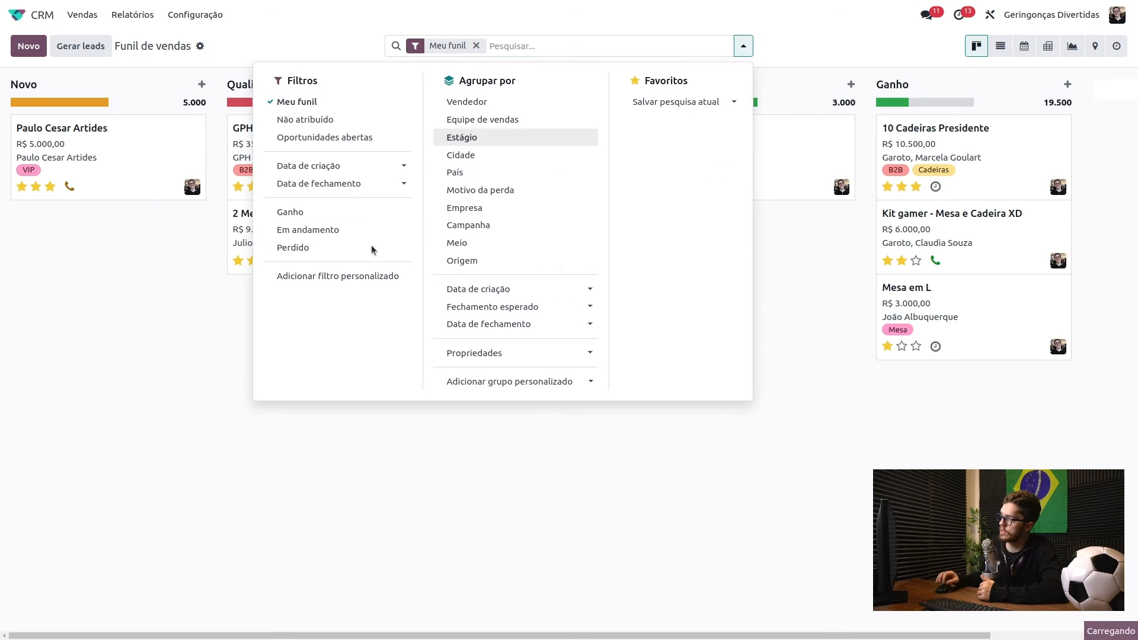
- Drag the R$ 5.000,00 VIP card from Novo into Qualificado, then into Proposta
left_click(180, 318)
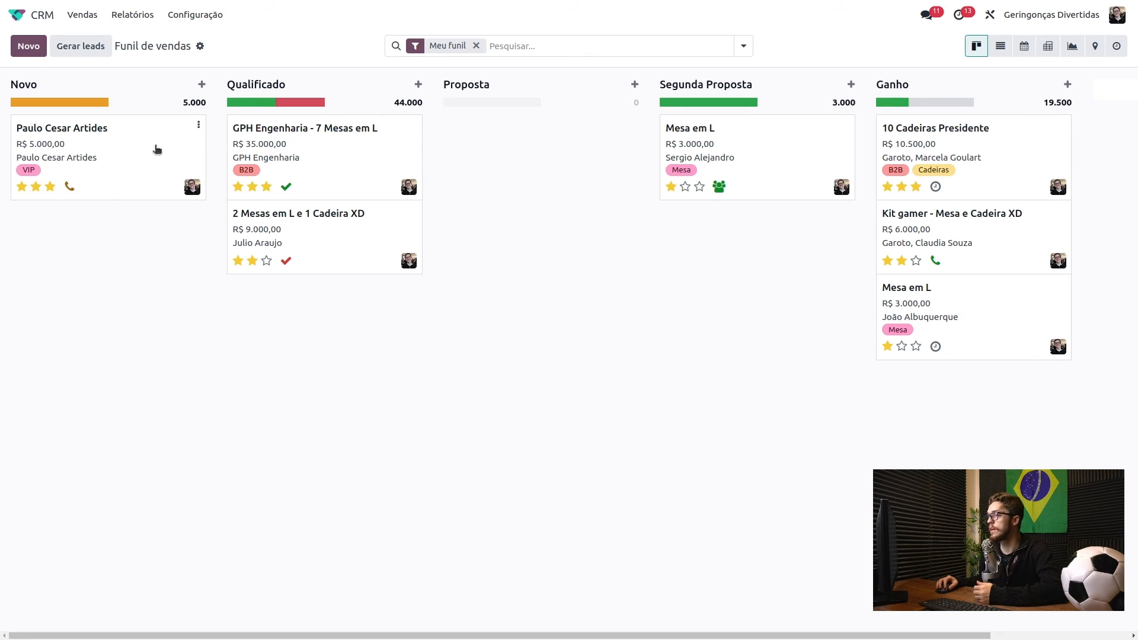
left_click_drag(157, 144, 323, 314)
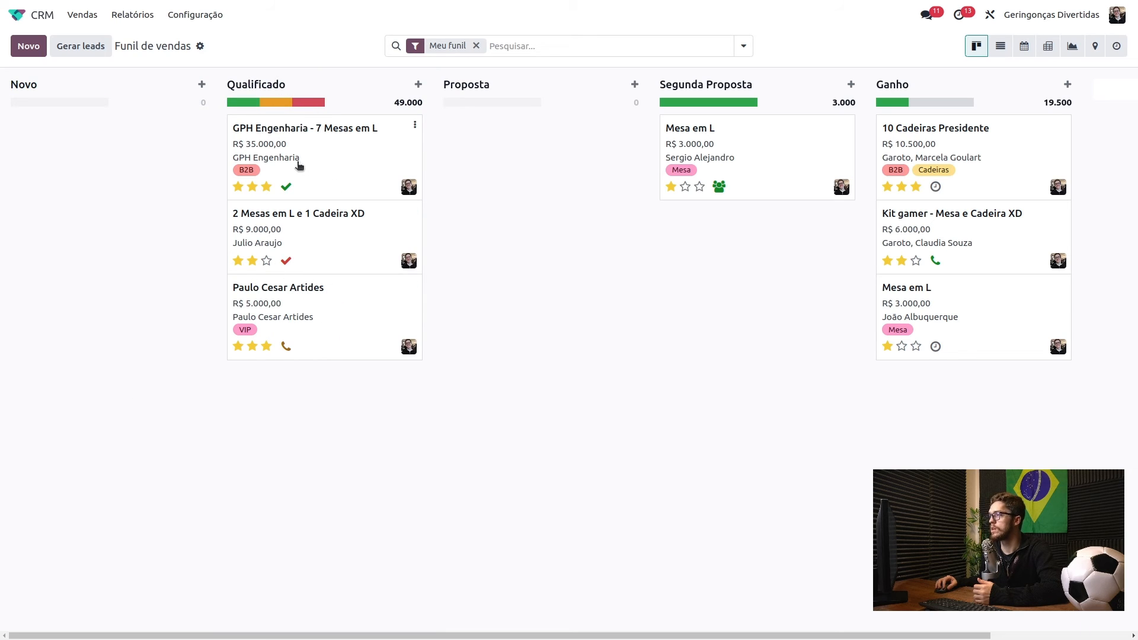
left_click_drag(333, 299, 542, 147)
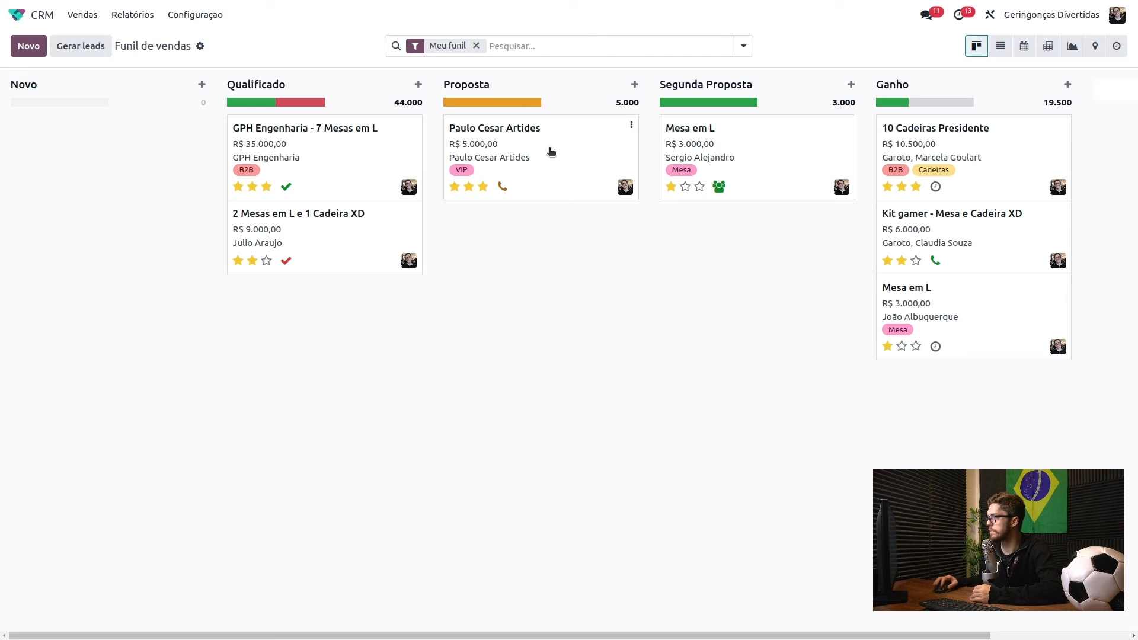
- Set the VIP opportunity's stage to Segunda Proposta and return to the pipeline
left_click(552, 152)
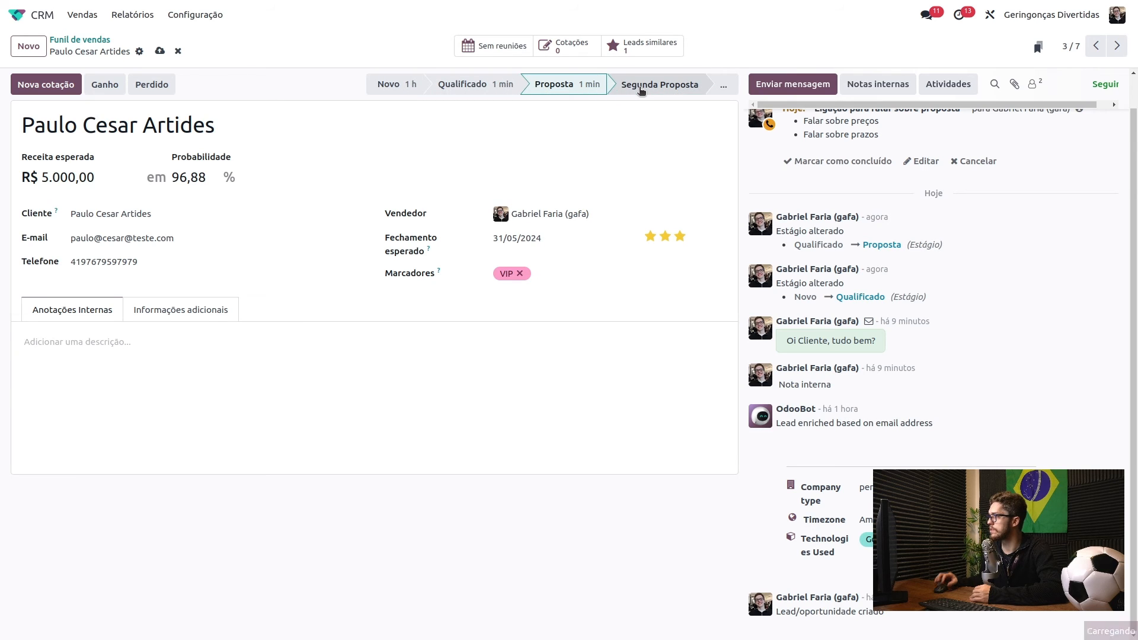
left_click(640, 89)
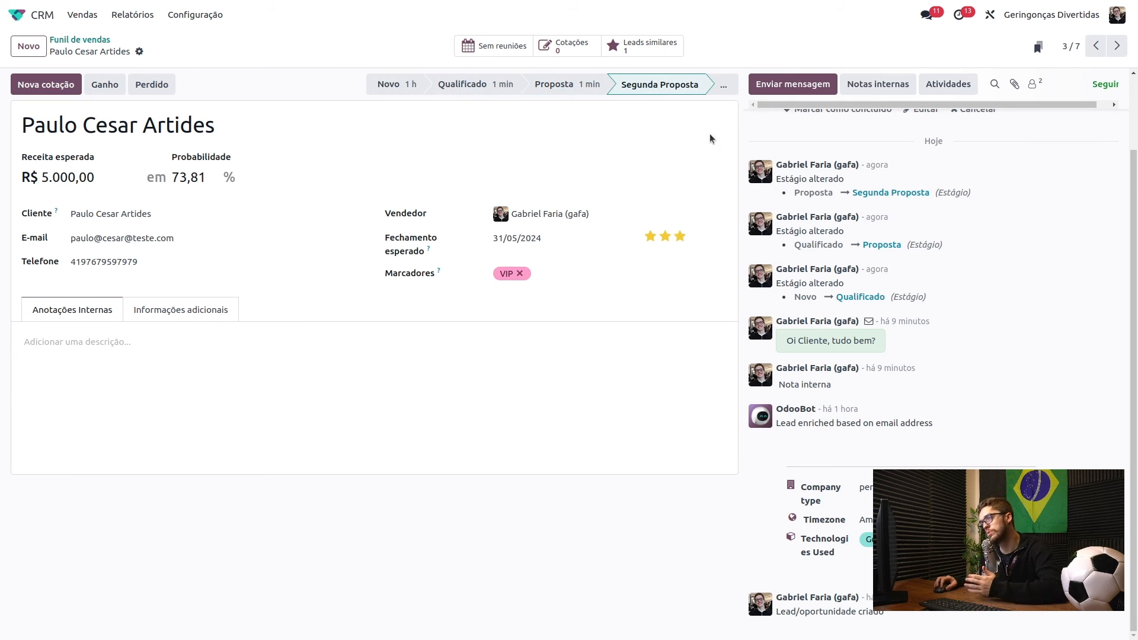
left_click(84, 41)
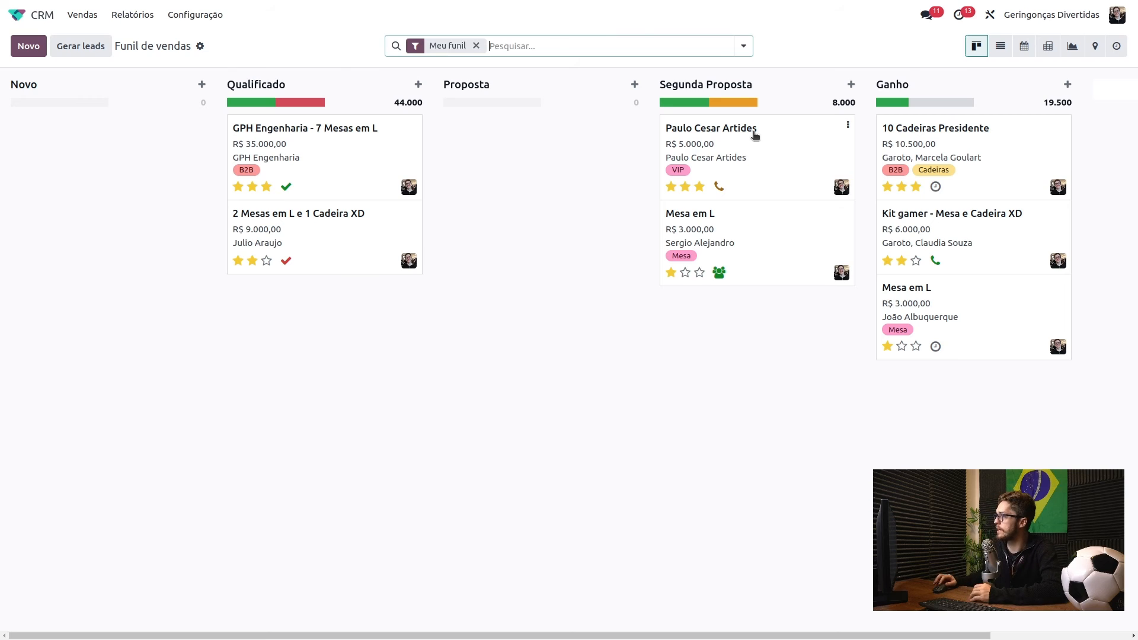
- Mark the R$ 5.000,00 VIP opportunity as Ganho, then reopen it from the pipeline
left_click(776, 150)
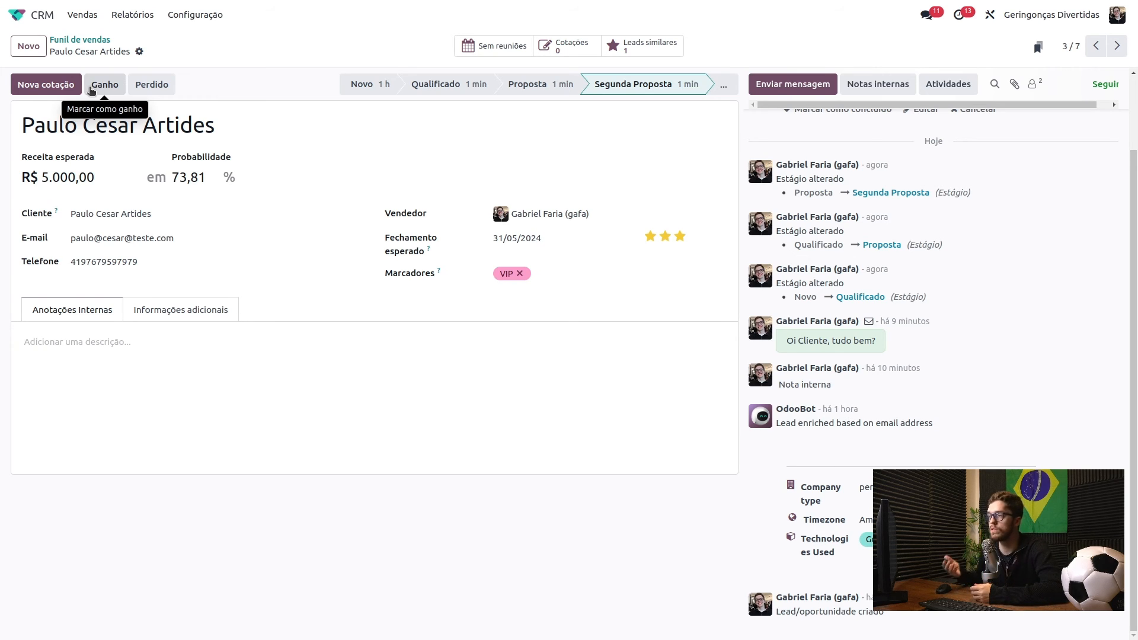
left_click(92, 88)
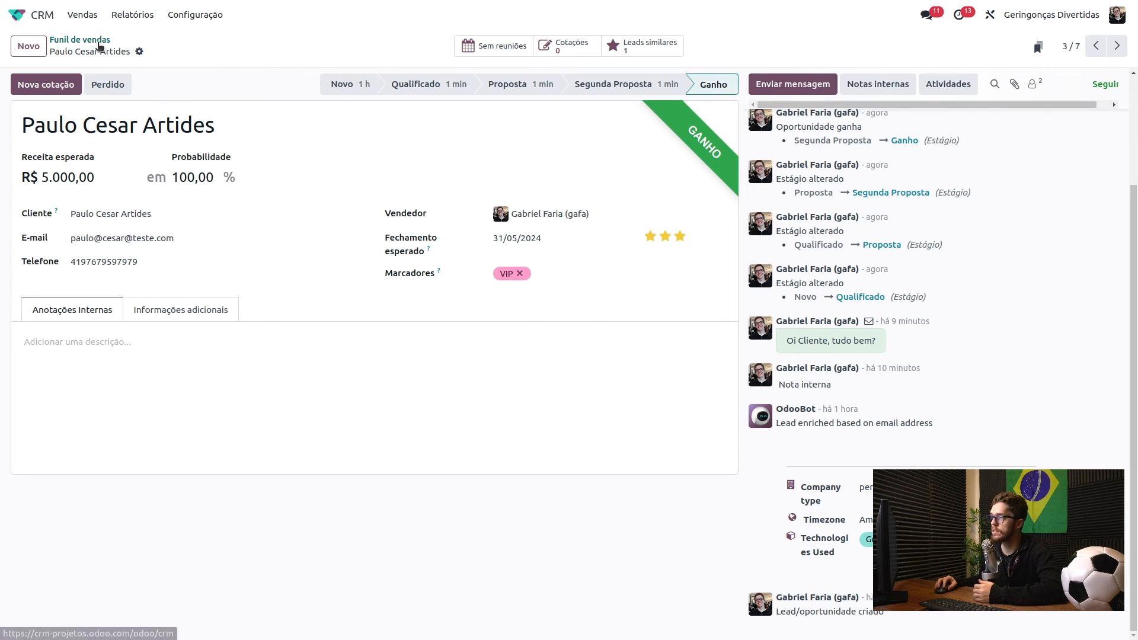
left_click(98, 42)
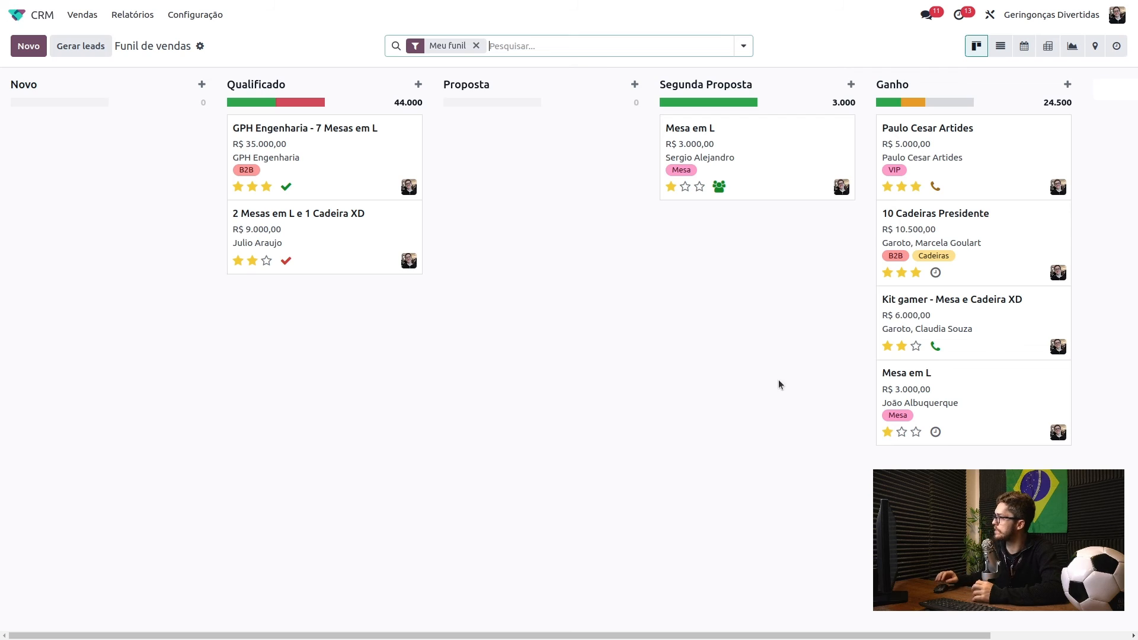
left_click(974, 153)
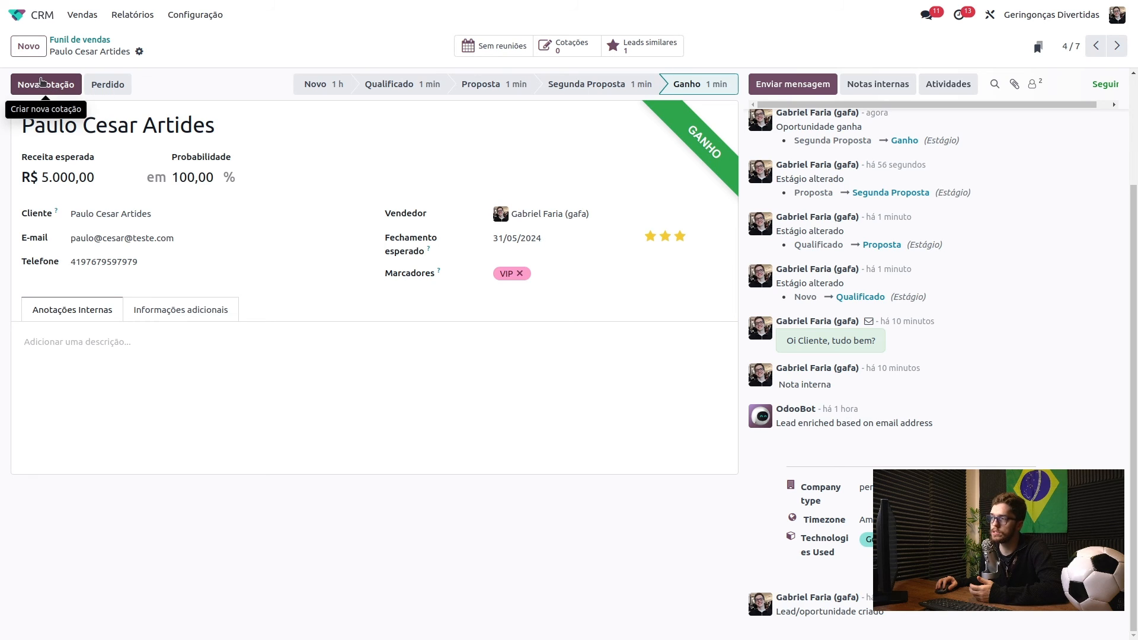
left_click(47, 89)
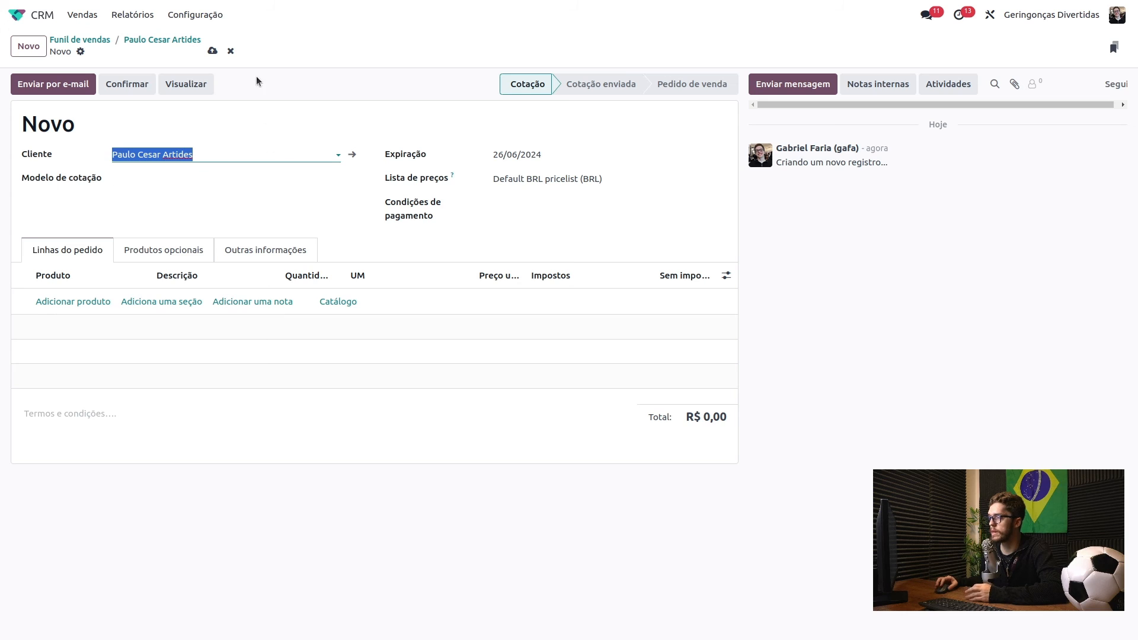
left_click(161, 41)
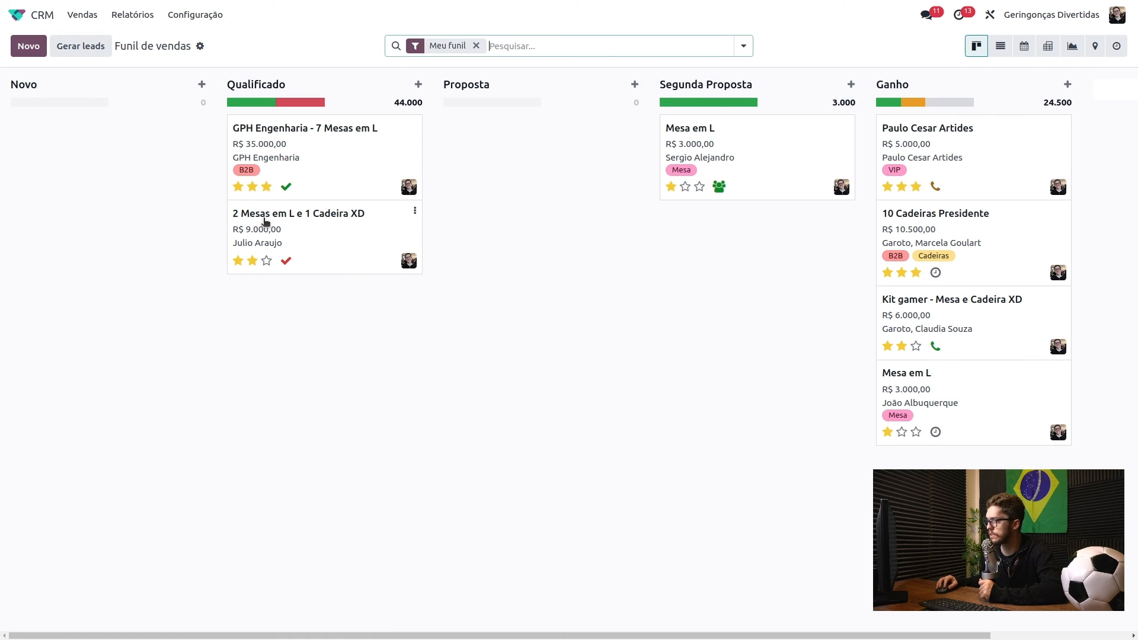
- Mark 2 Mesas em L e 1 Cadeira XD as lost, reason Muito caro, and return to the pipeline
left_click(295, 232)
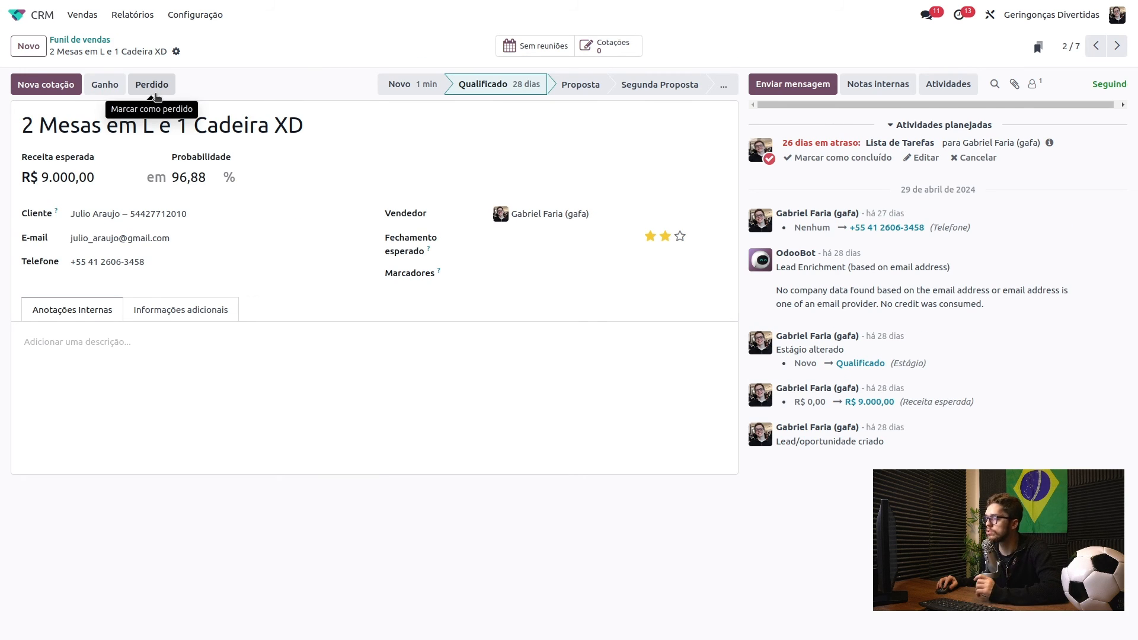
left_click(153, 86)
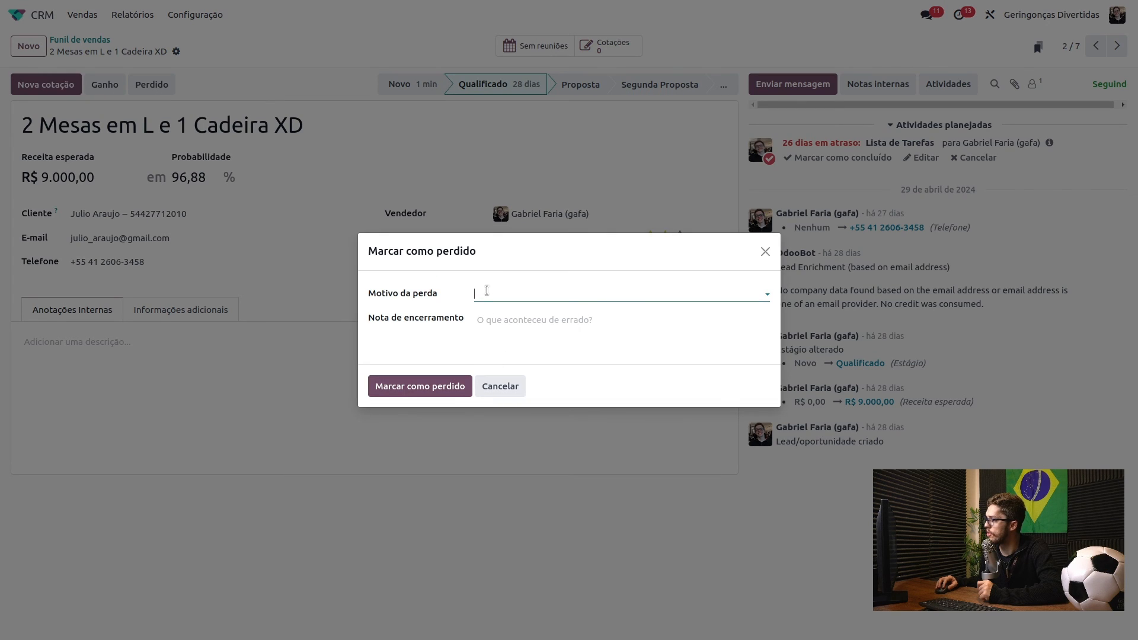
left_click(487, 290)
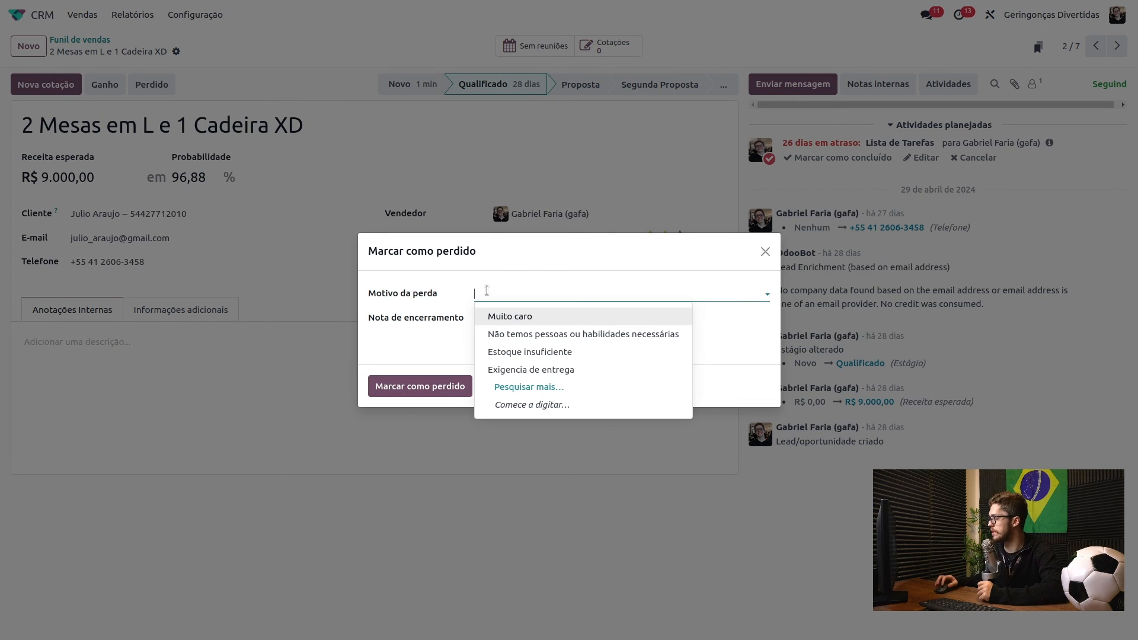
left_click(510, 320)
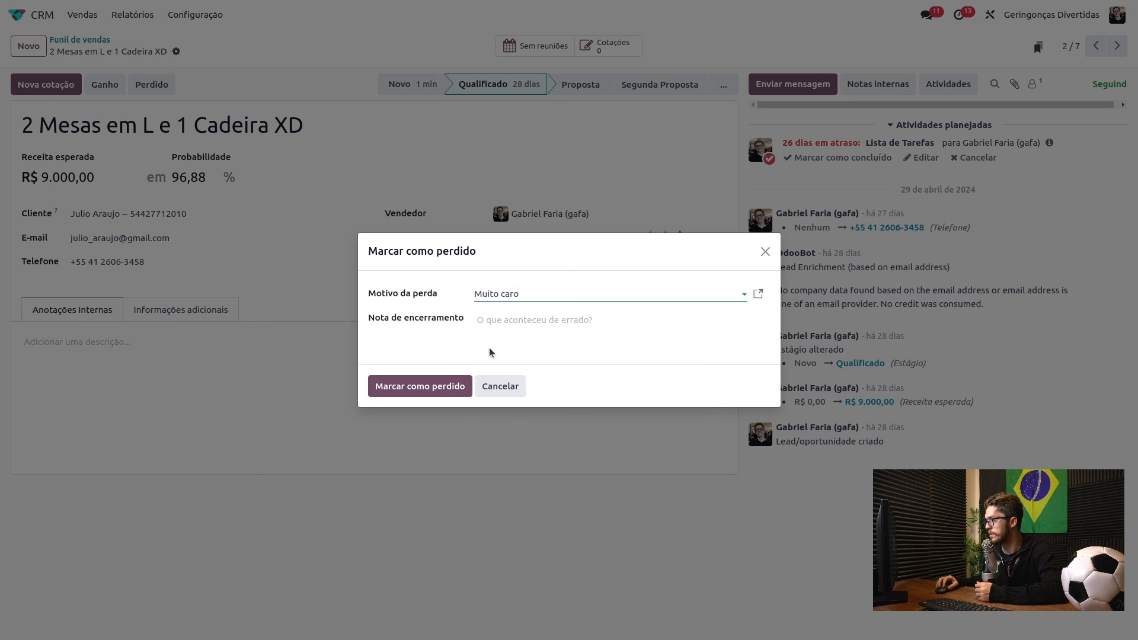
left_click(524, 320)
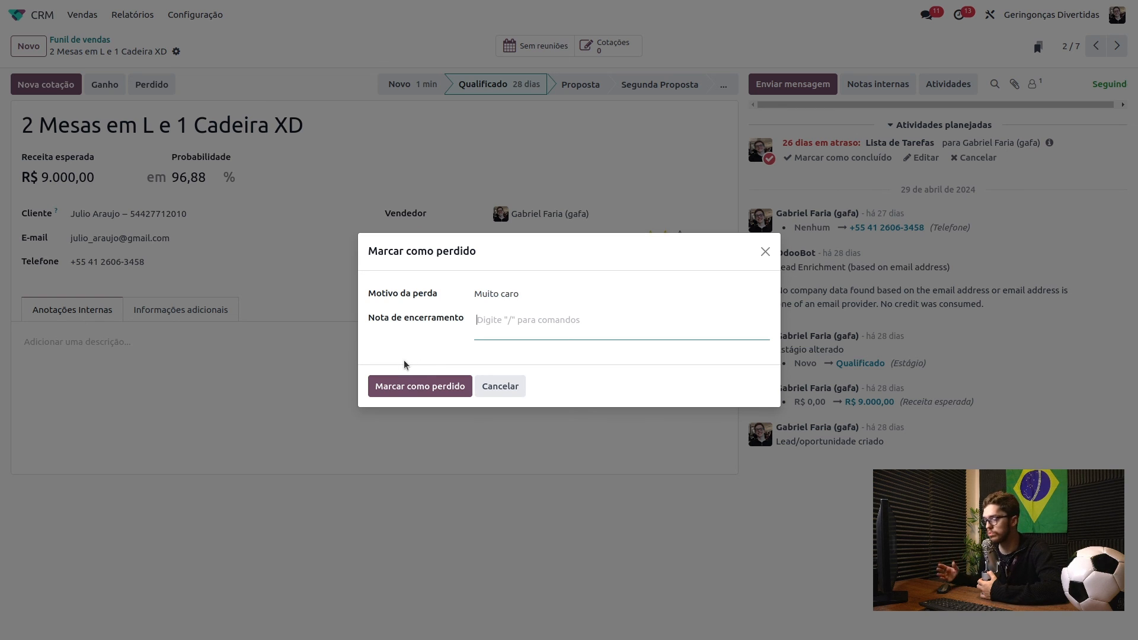
left_click(417, 388)
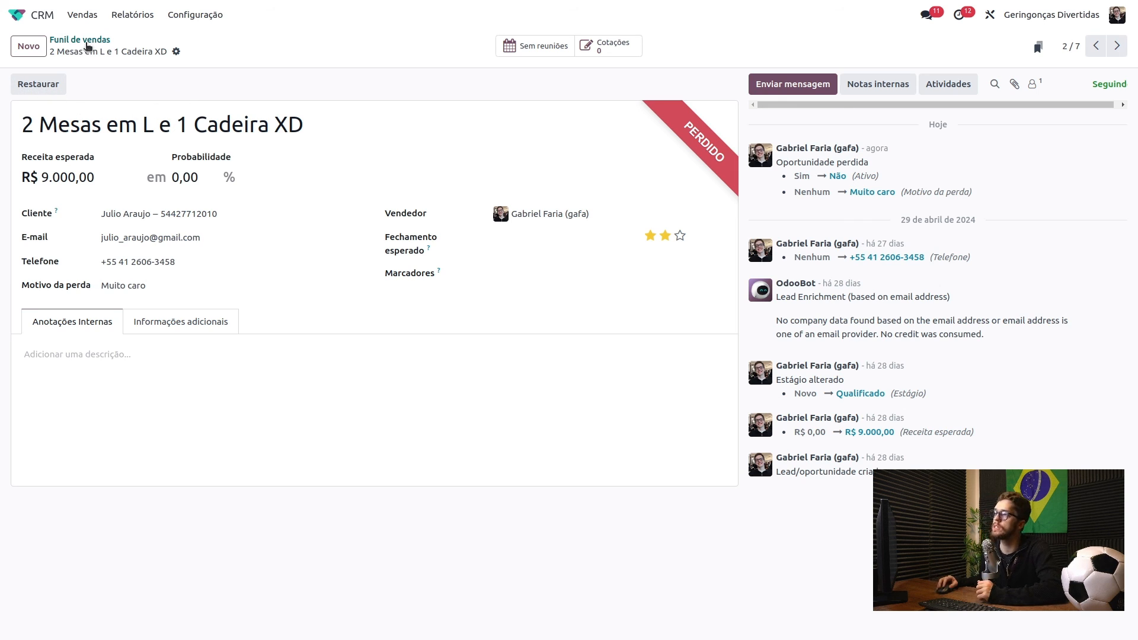
left_click(86, 41)
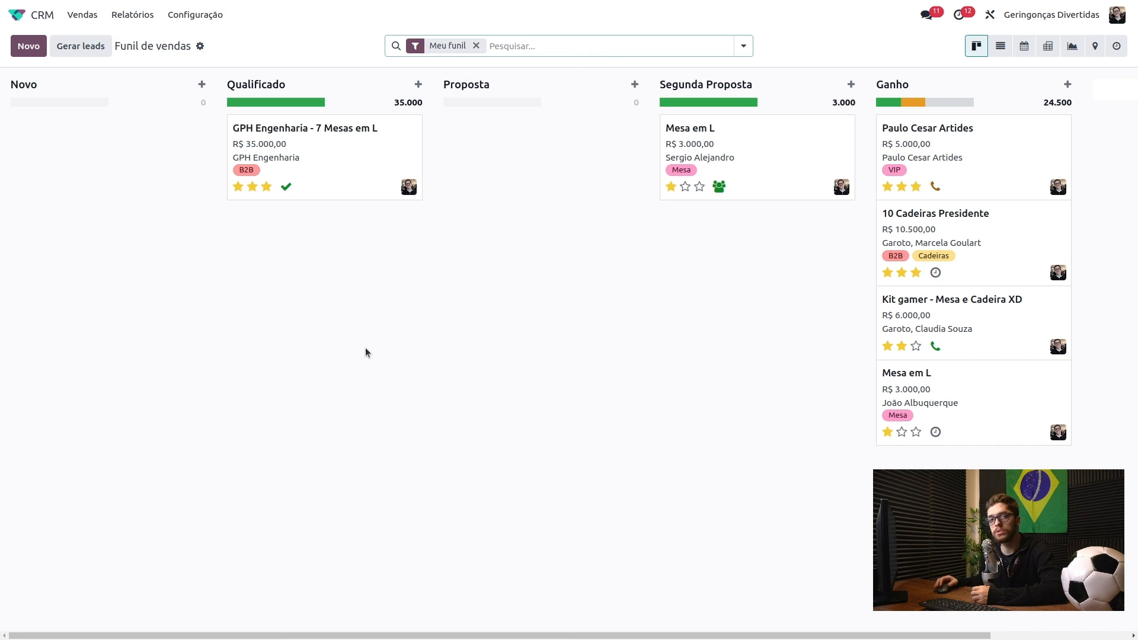
- Replace Meu funil with the Perdido filter to check the lost deals (3.000, 9.000), then clear it
left_click(476, 45)
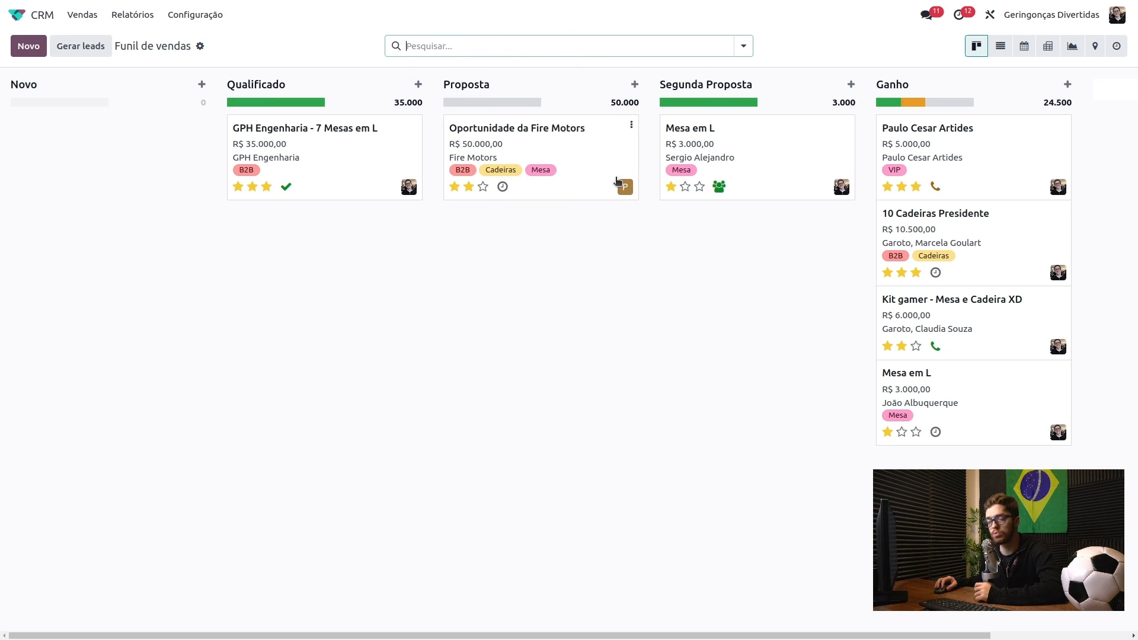
left_click(745, 47)
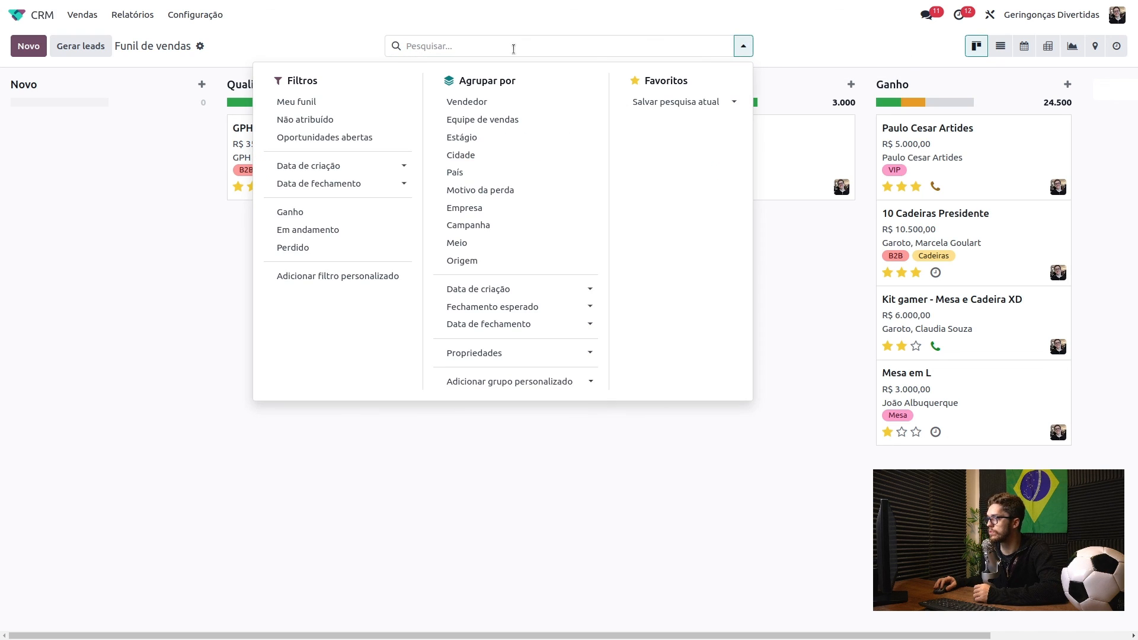
left_click(318, 249)
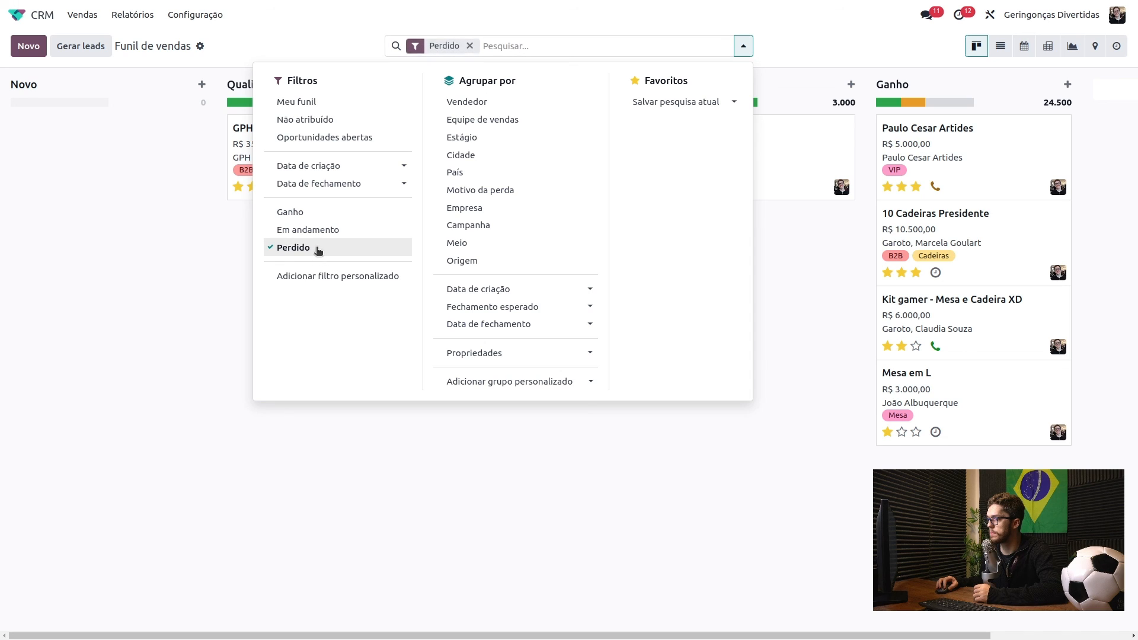
left_click(180, 243)
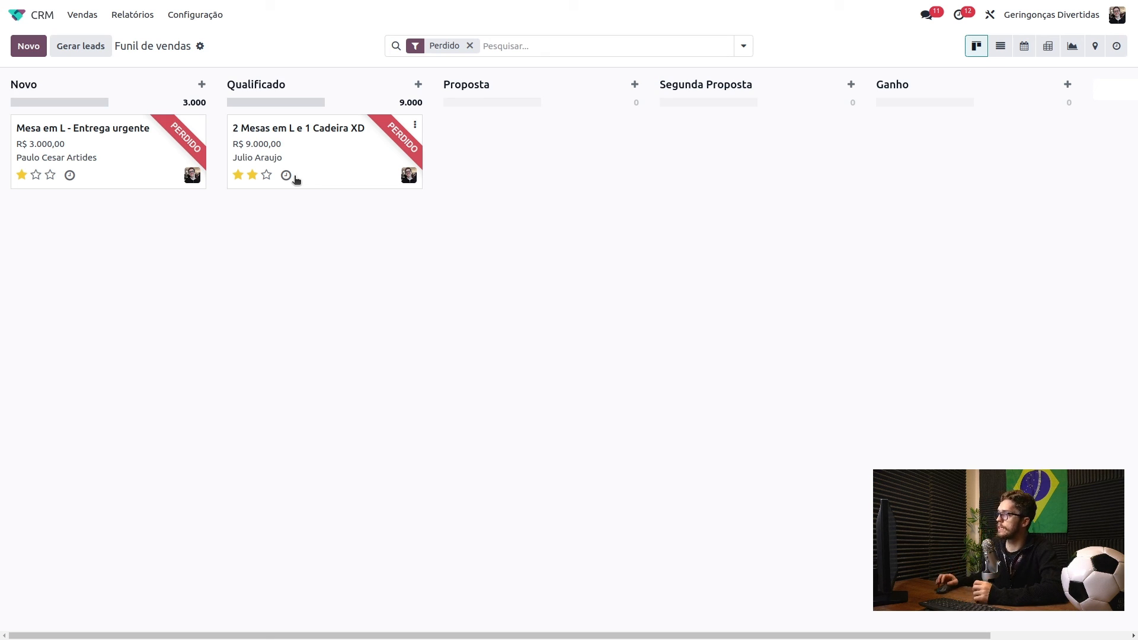
left_click(470, 46)
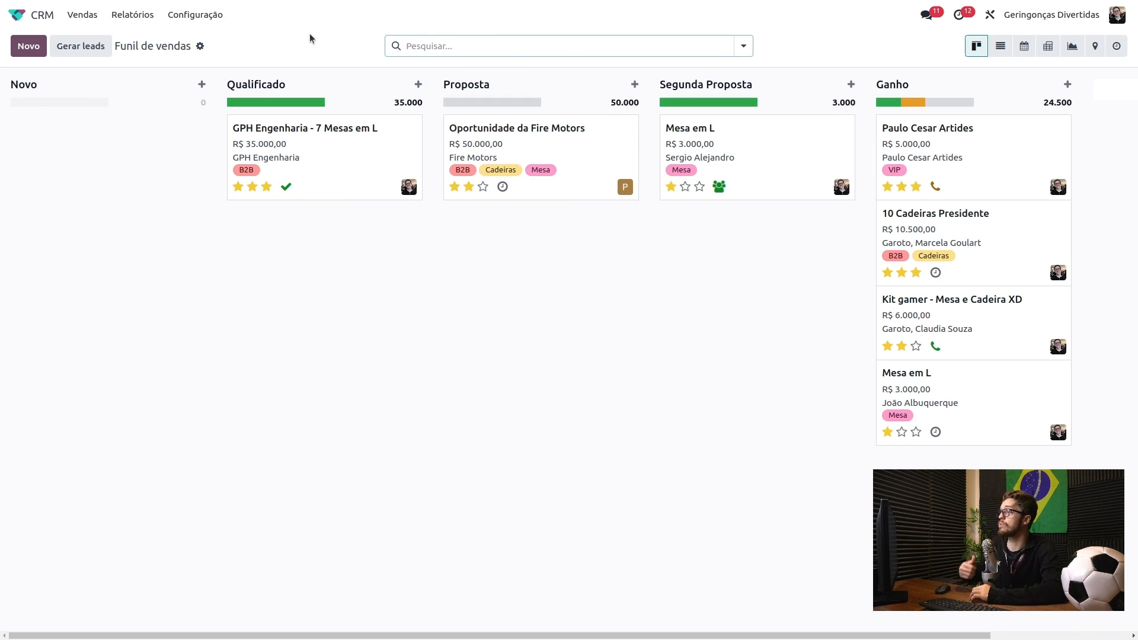